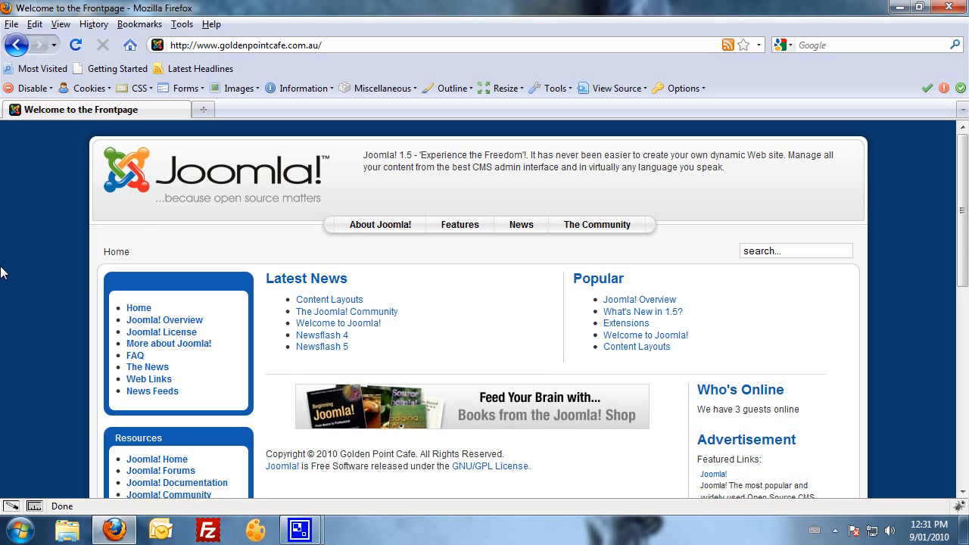
Append 'administrator' to the site URL to load the admin login page.
left_click(348, 44)
left_click(337, 45)
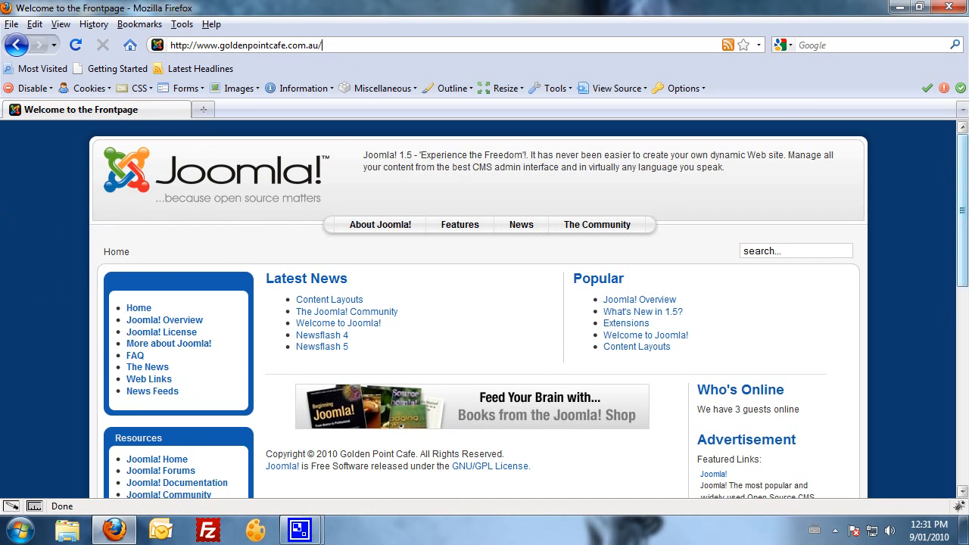
left_click(327, 50)
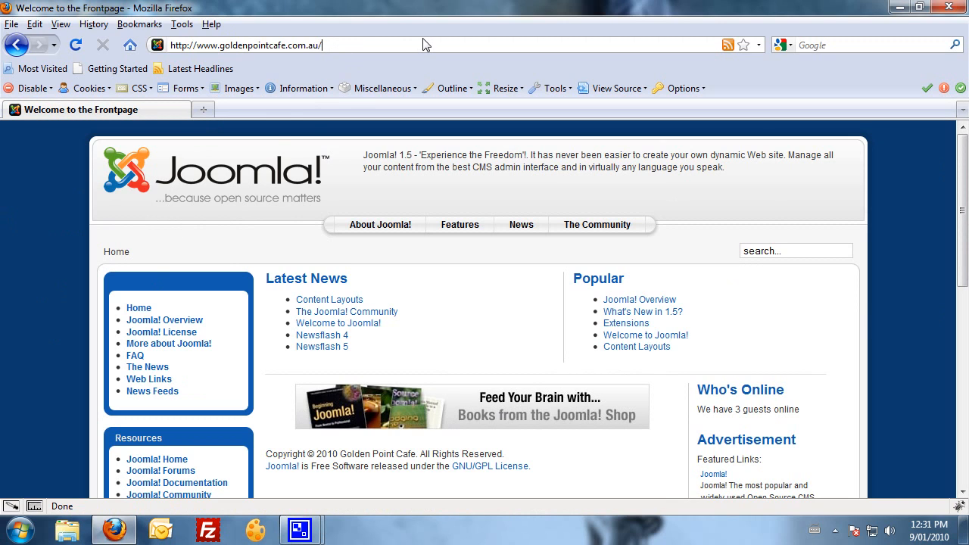
type("administrator")
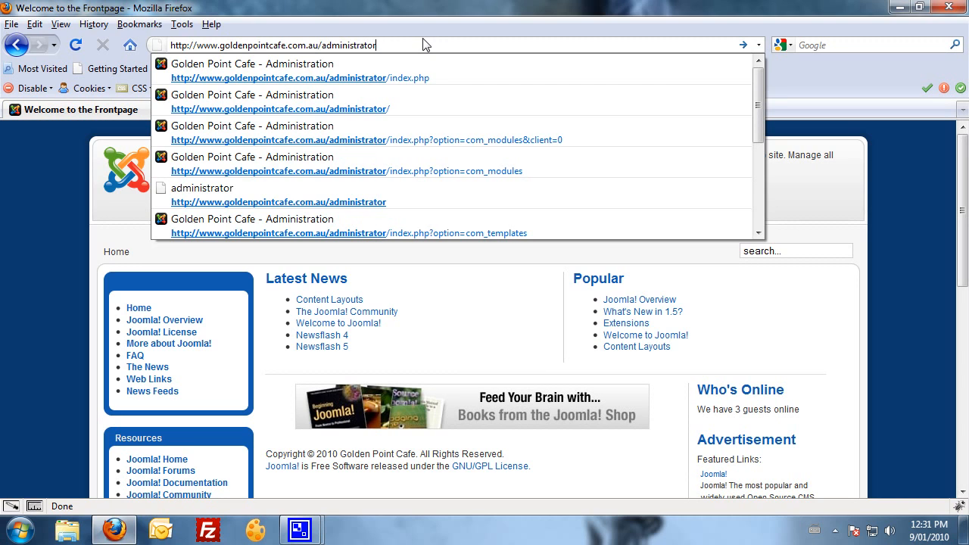
key("Return")
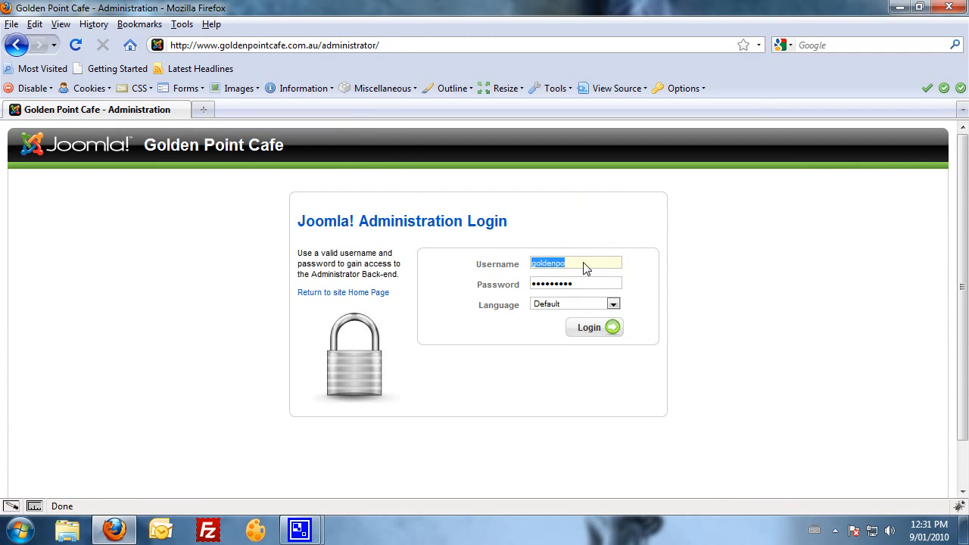
Check the prefilled username and password, then log in to the back-end.
double_click(544, 266)
left_click(547, 288)
left_click(611, 332)
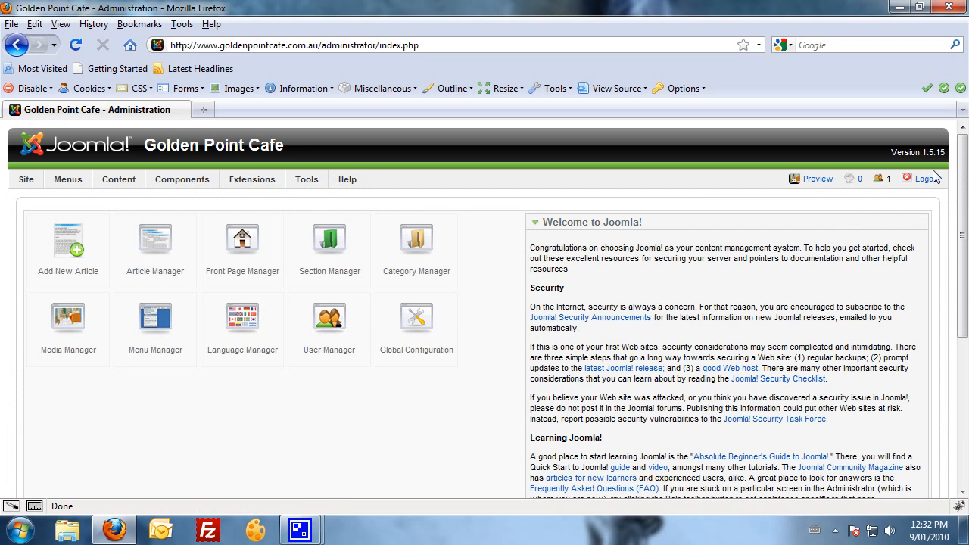
Browse the control panel's top menus.
mouse_move(963, 146)
left_mouse_down()
mouse_move(959, 288)
mouse_move(959, 143)
left_mouse_up()
mouse_move(28, 182)
mouse_move(59, 180)
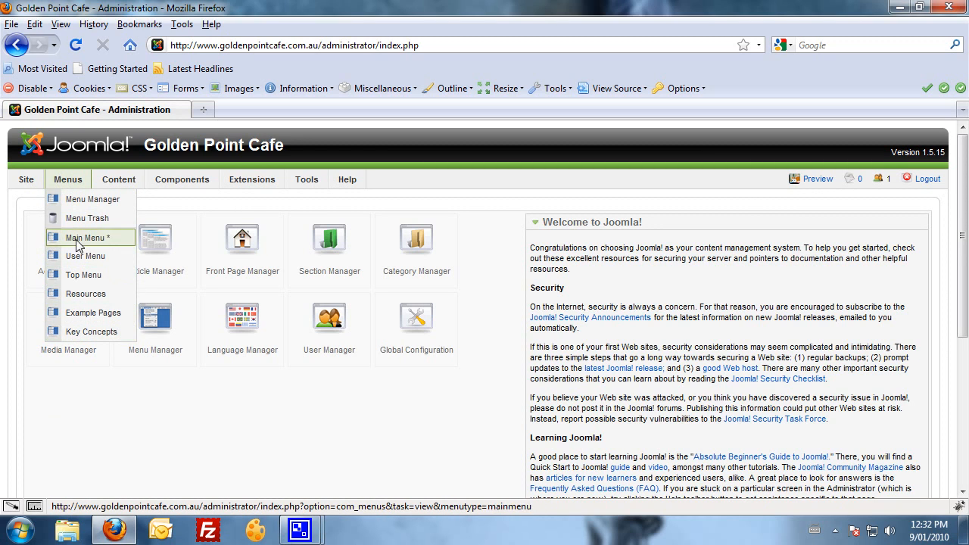
mouse_move(108, 187)
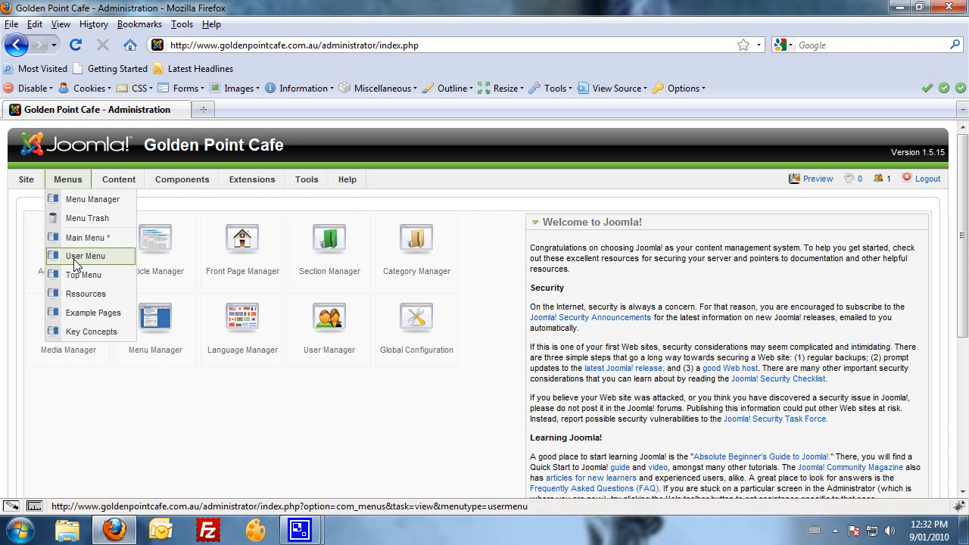
Load the Golden Point Cafe front page in a new tab, then return to the admin tab.
left_click(203, 110)
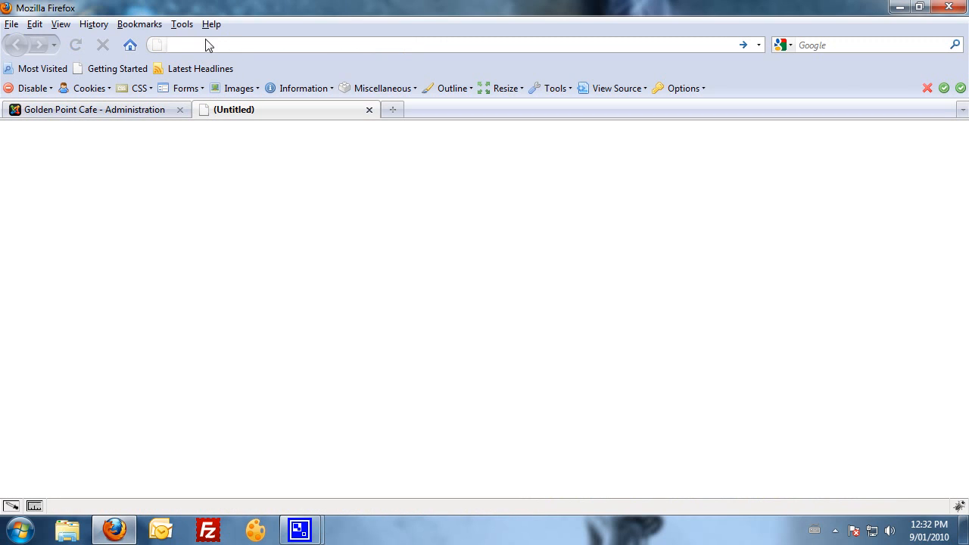
type("golden")
key("Down")
key("Return")
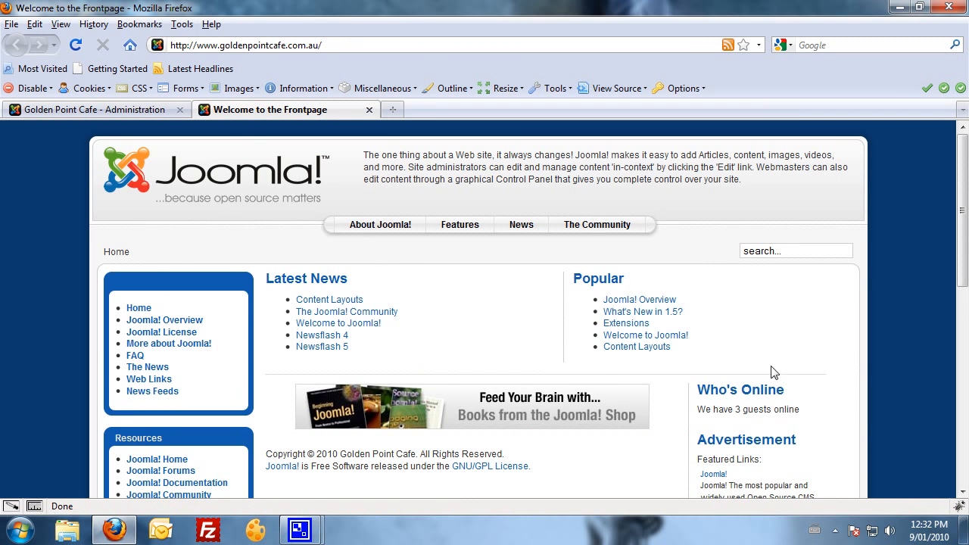
left_click(92, 110)
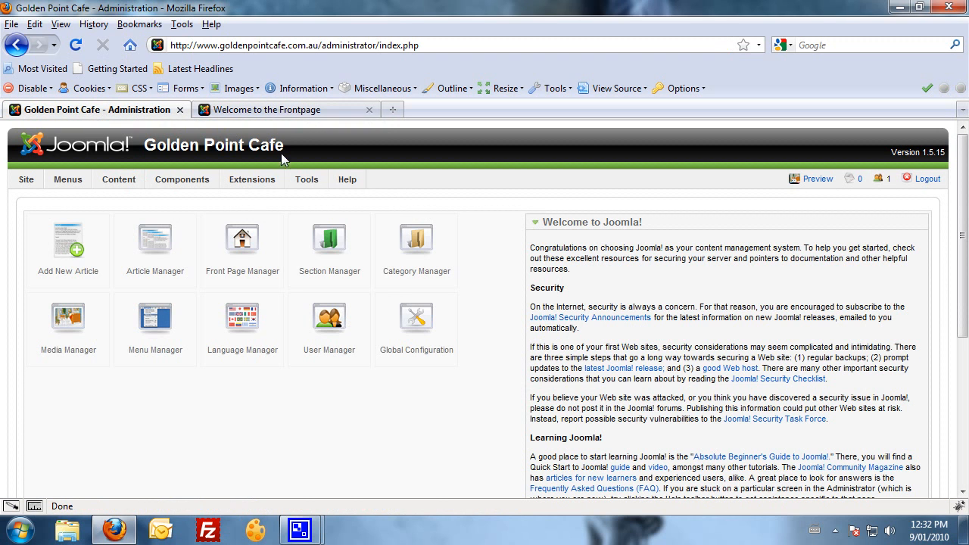
mouse_move(57, 185)
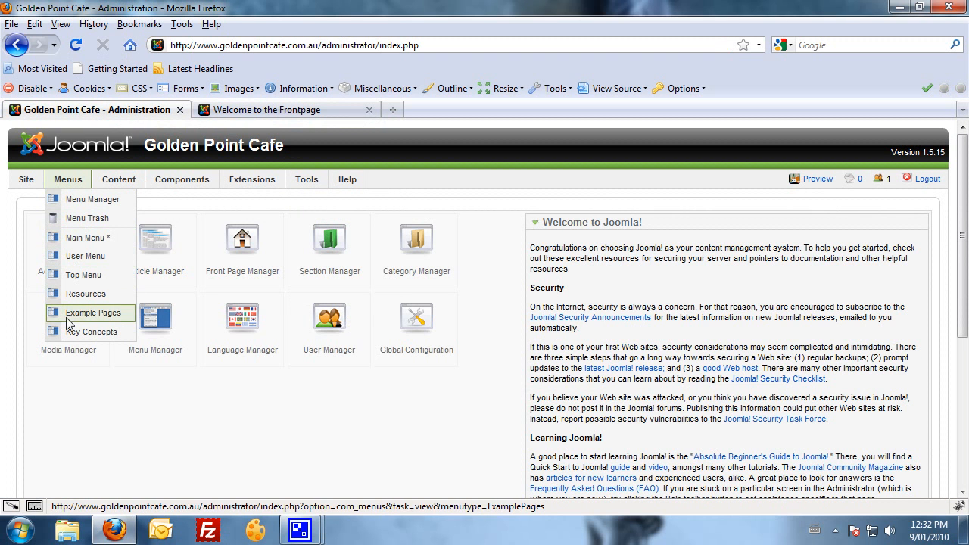
Open the Main Menu item list and compare its nine items with the front page menu.
left_click(87, 239)
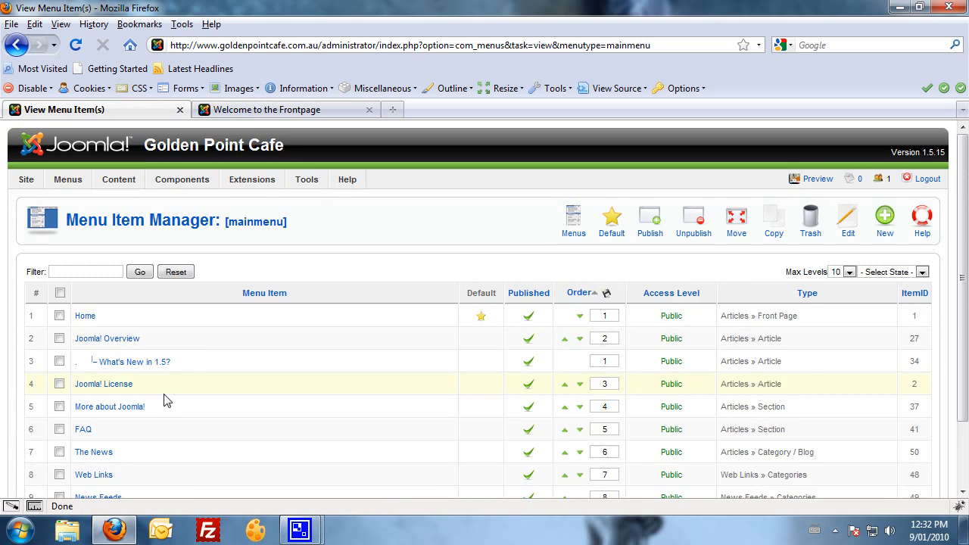
scroll(166, 398, "down", 2)
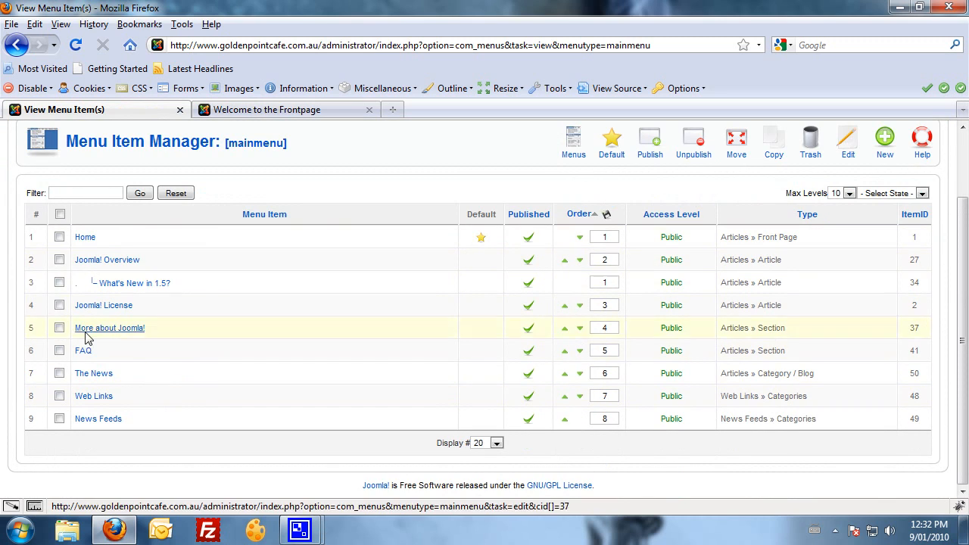
left_click(265, 109)
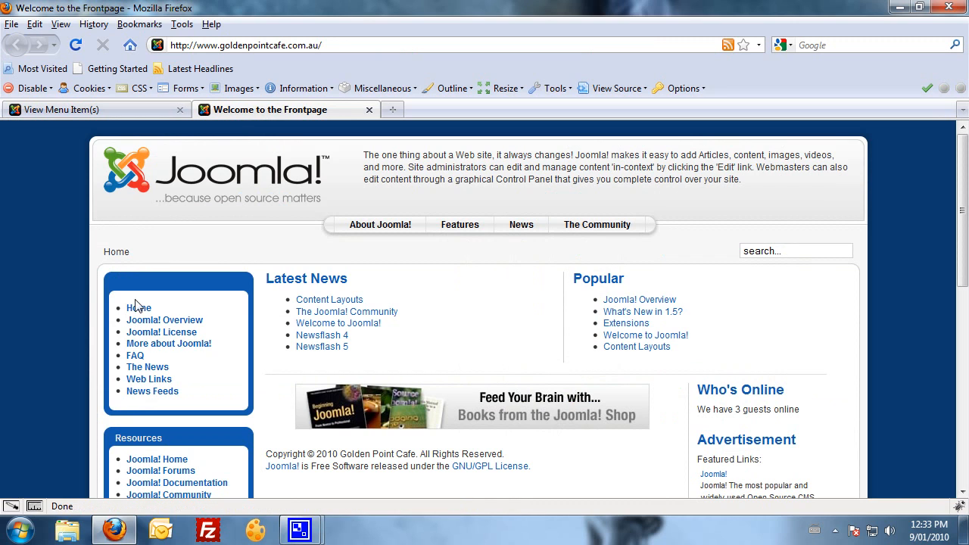
left_click(99, 110)
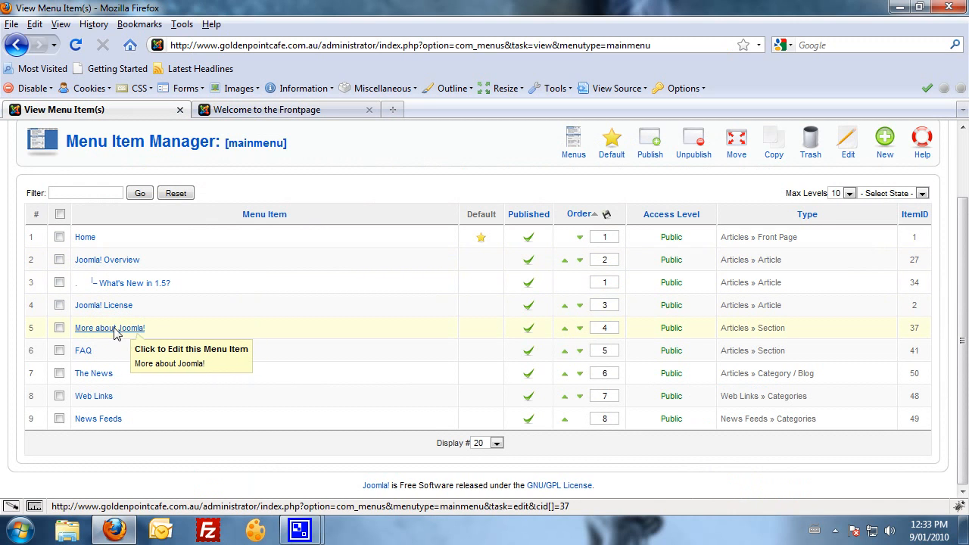
left_click(266, 112)
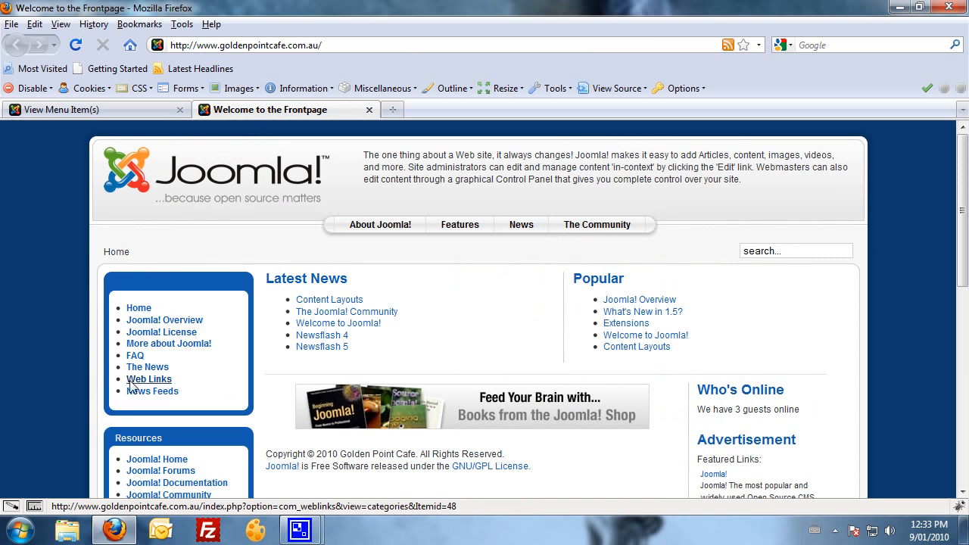
left_click(102, 112)
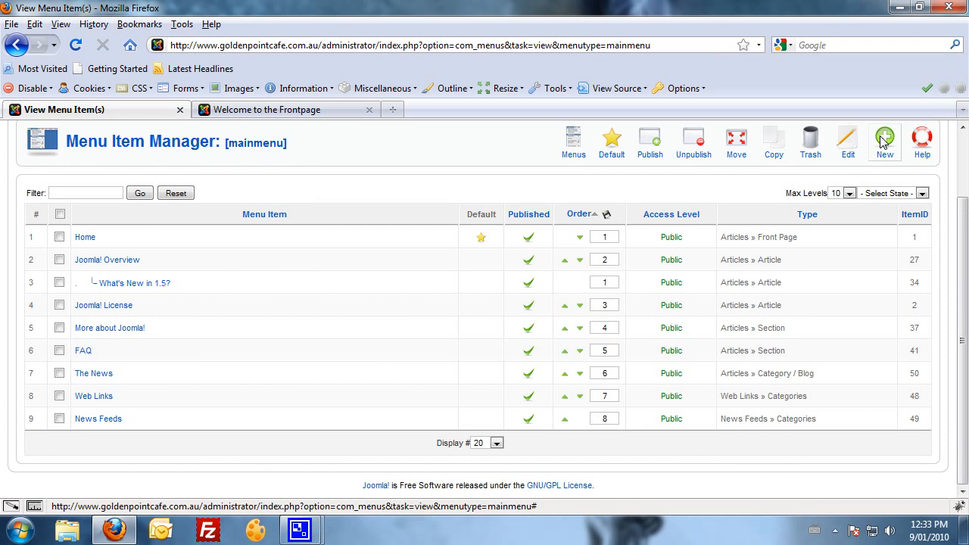
scroll(108, 164, "up", 2)
mouse_move(78, 186)
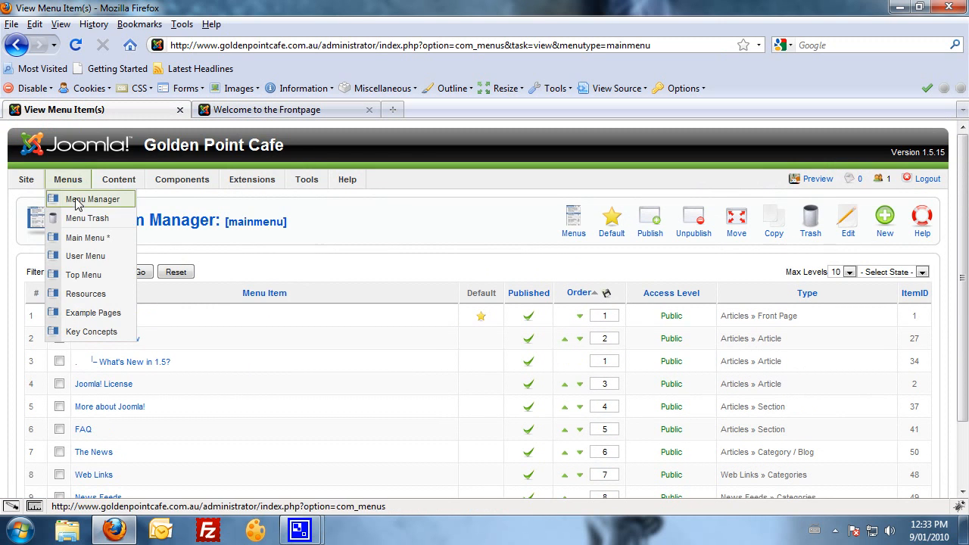
left_click(76, 293)
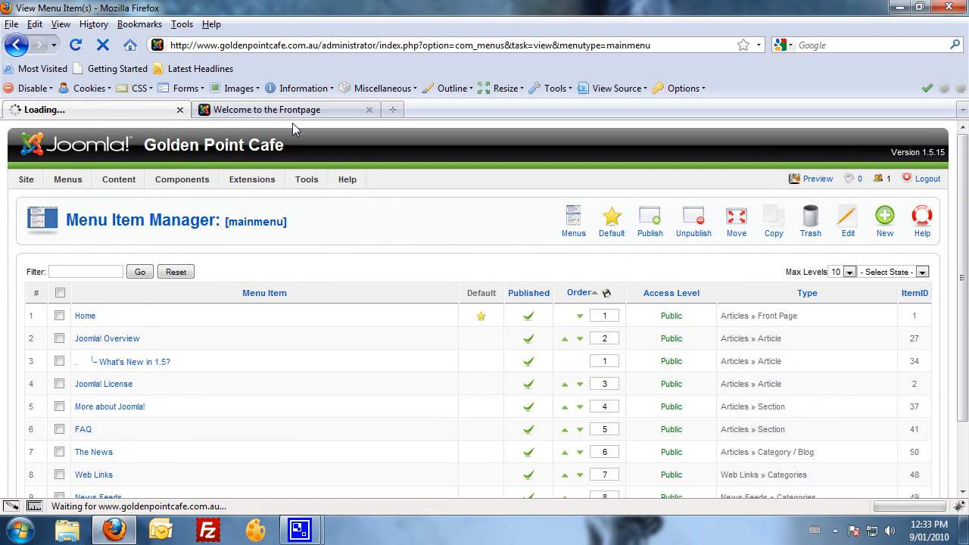
left_click(257, 109)
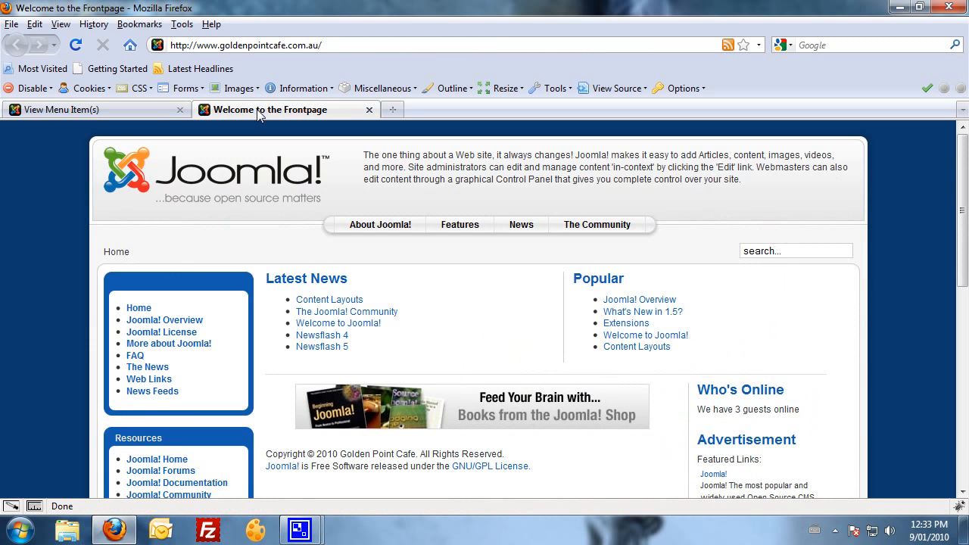
scroll(246, 446, "down", 2)
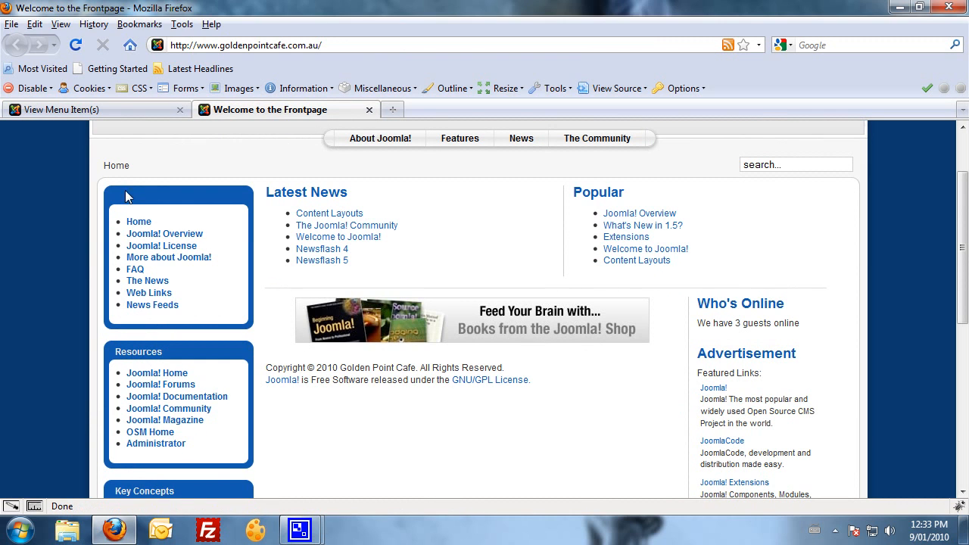
left_click(97, 114)
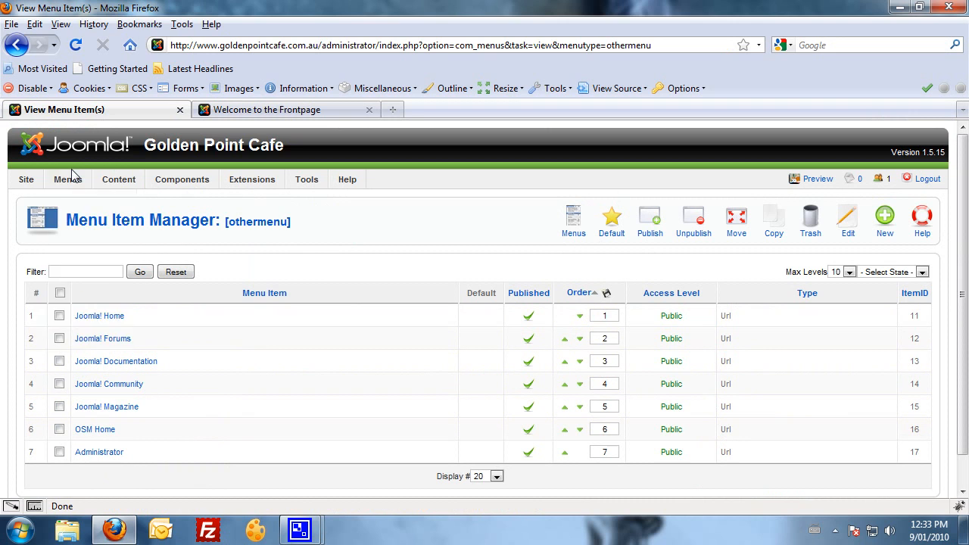
mouse_move(66, 185)
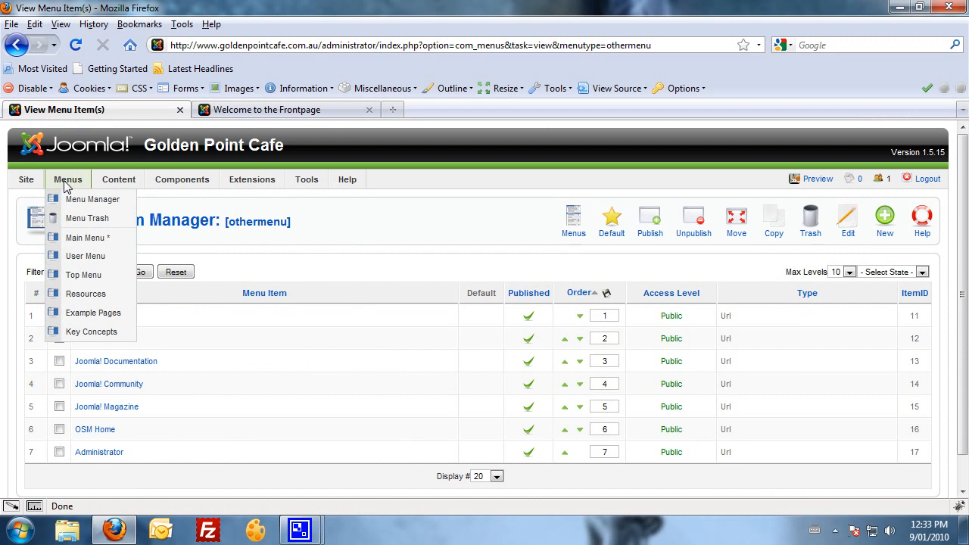
left_click(252, 110)
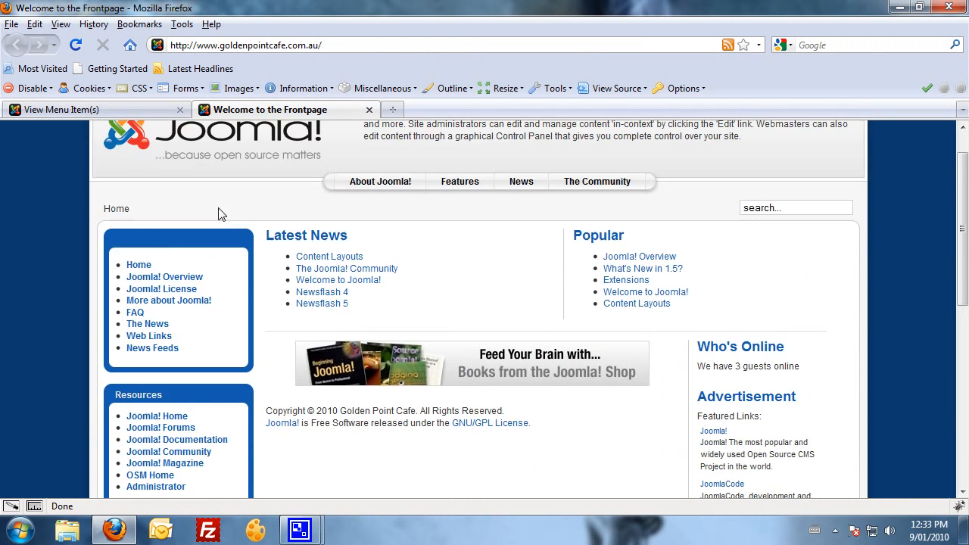
left_click(119, 114)
mouse_move(118, 186)
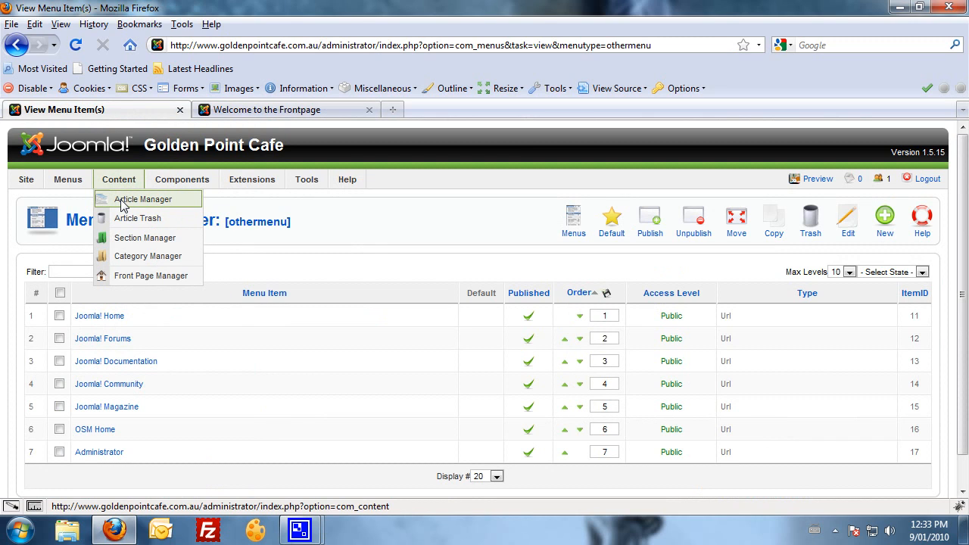
left_click(124, 205)
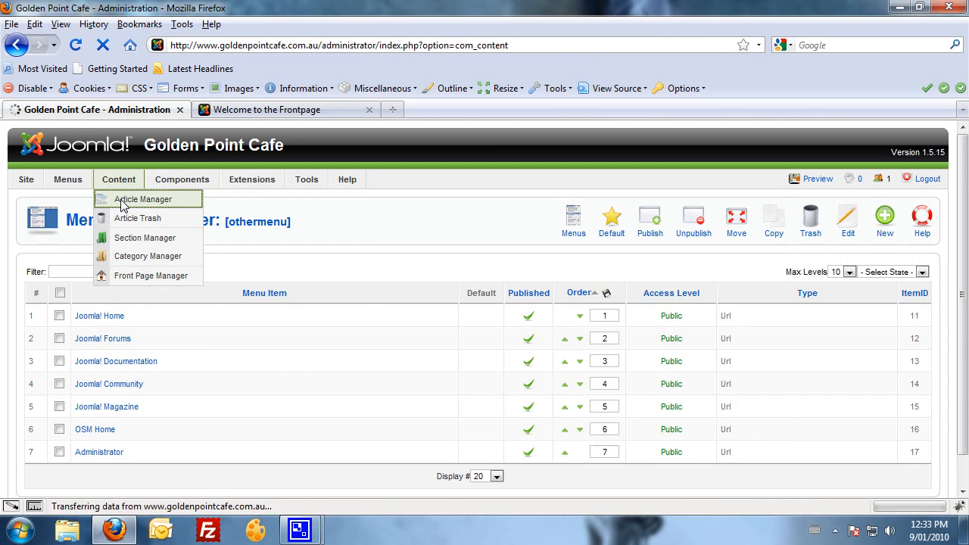
Go through the Content menu to the Article Manager.
scroll(189, 239, "down", 1)
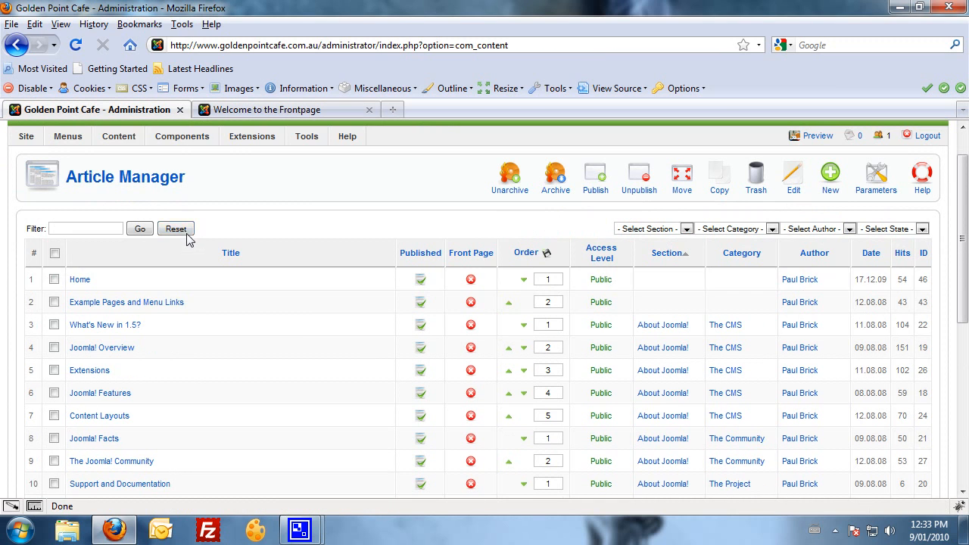
mouse_move(117, 140)
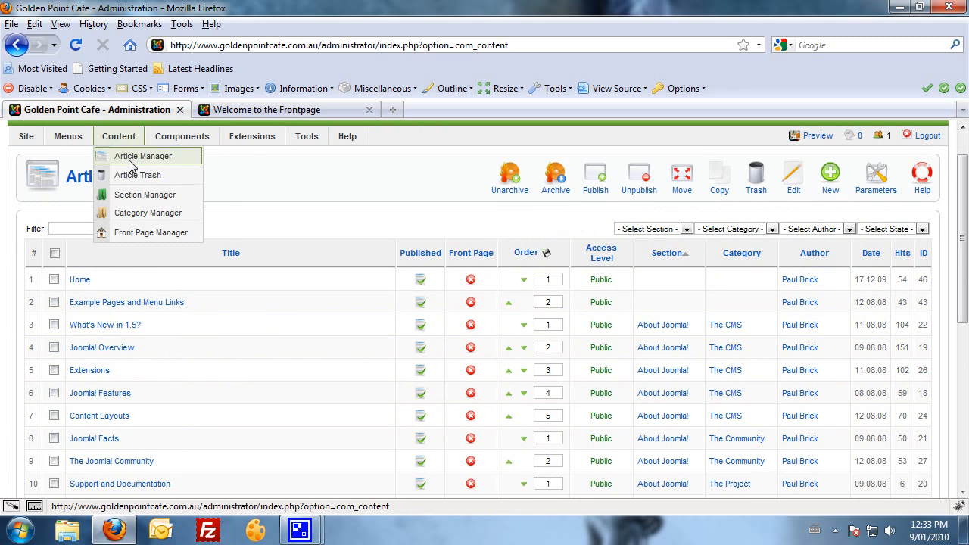
mouse_move(73, 150)
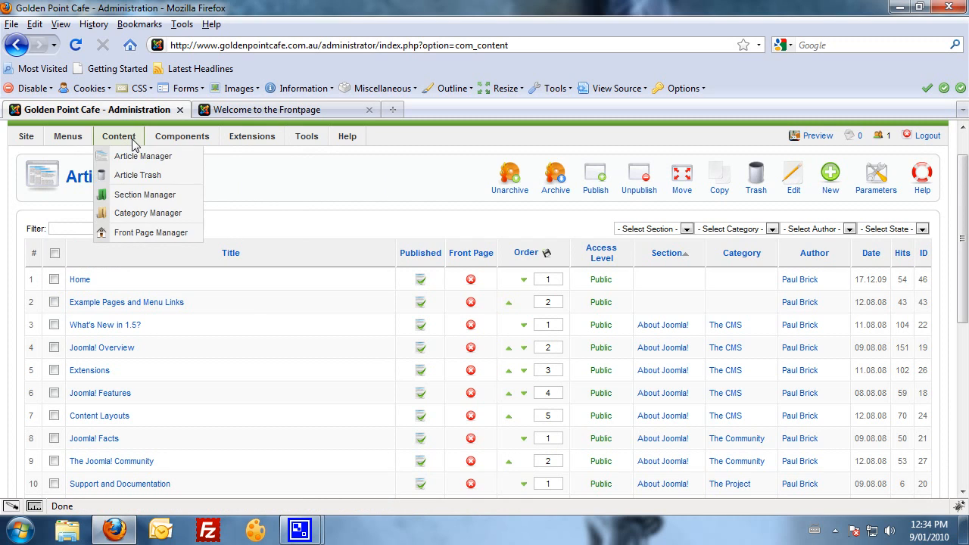
mouse_move(182, 136)
mouse_move(189, 156)
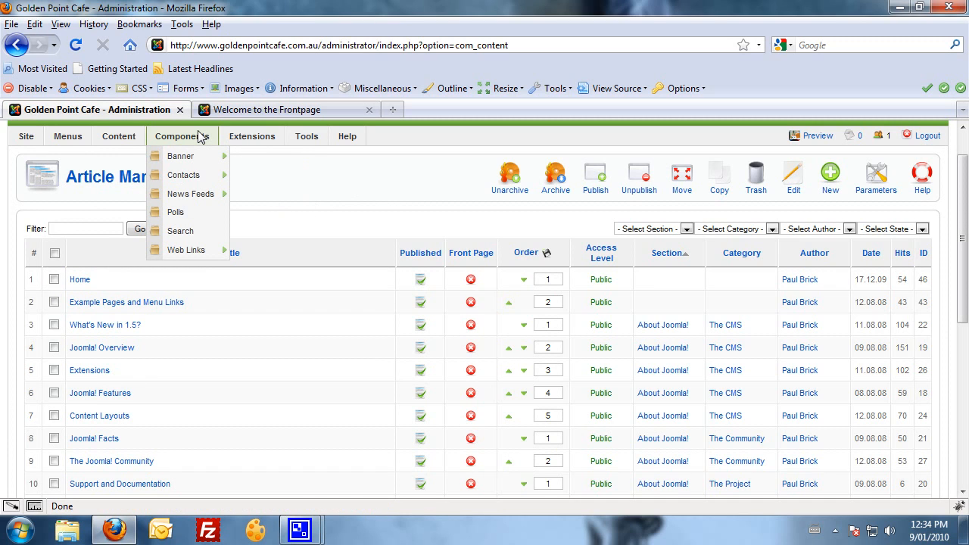
mouse_move(200, 195)
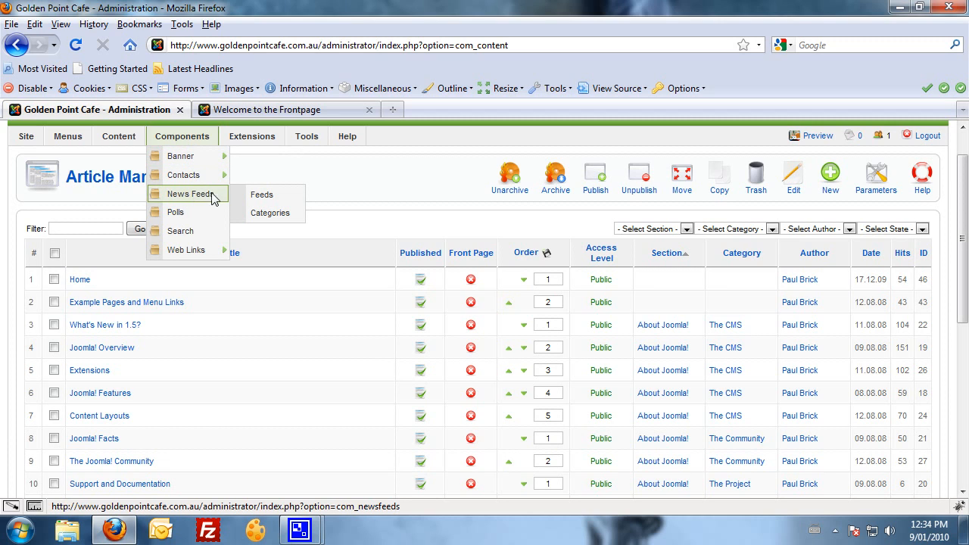
mouse_move(184, 257)
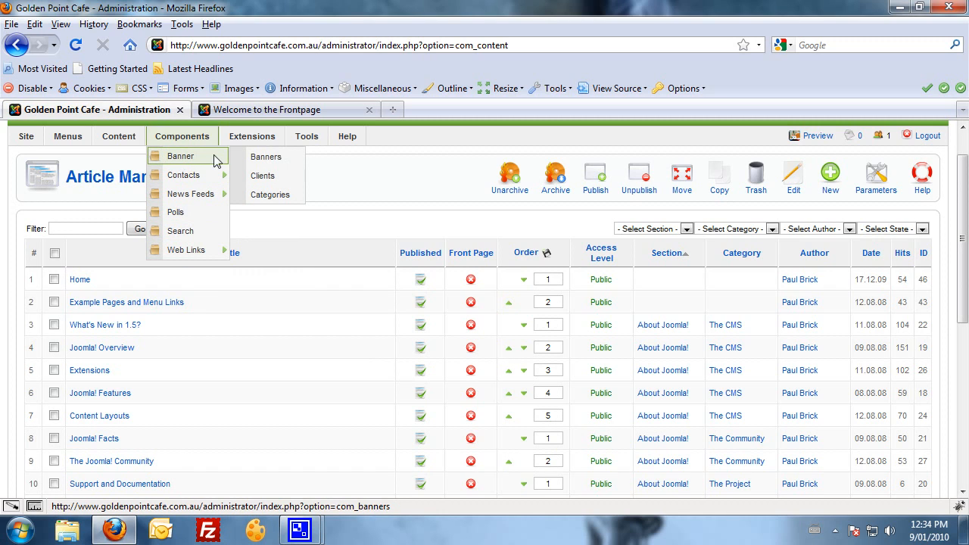
left_click(255, 111)
scroll(423, 386, "down", 3)
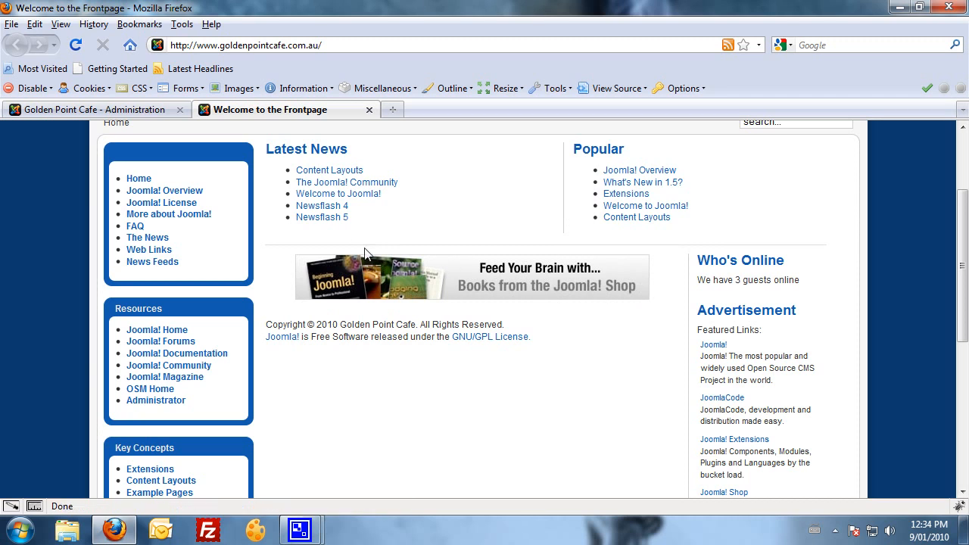
left_click(148, 112)
mouse_move(184, 156)
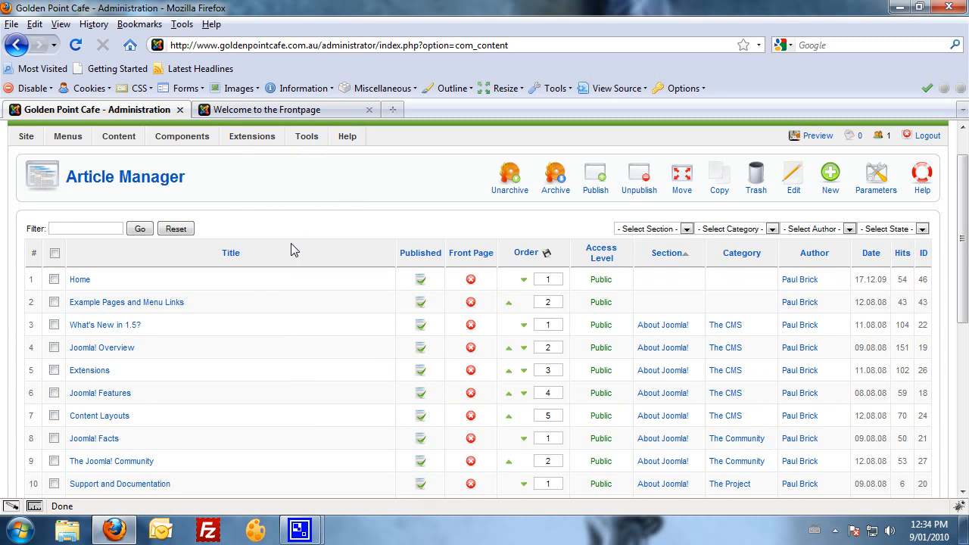
left_click(241, 112)
left_click(93, 111)
mouse_move(171, 139)
mouse_move(253, 139)
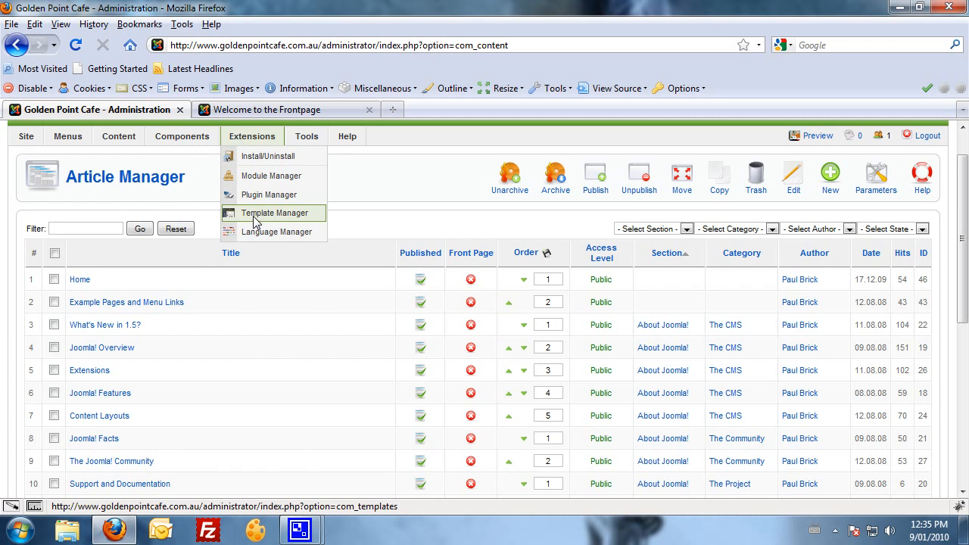
View the Extensions Install/Uninstall page, then head back to the Article Manager.
left_click(257, 157)
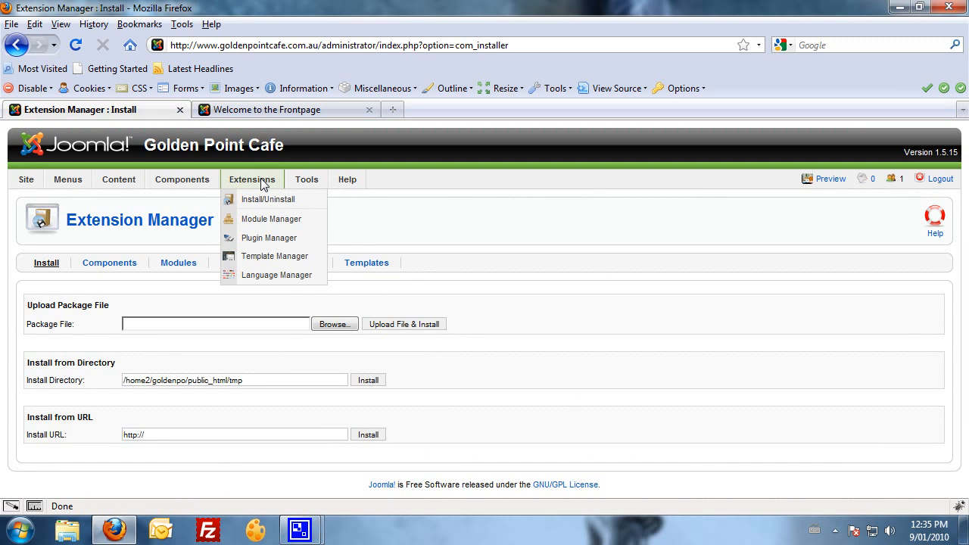
mouse_move(300, 185)
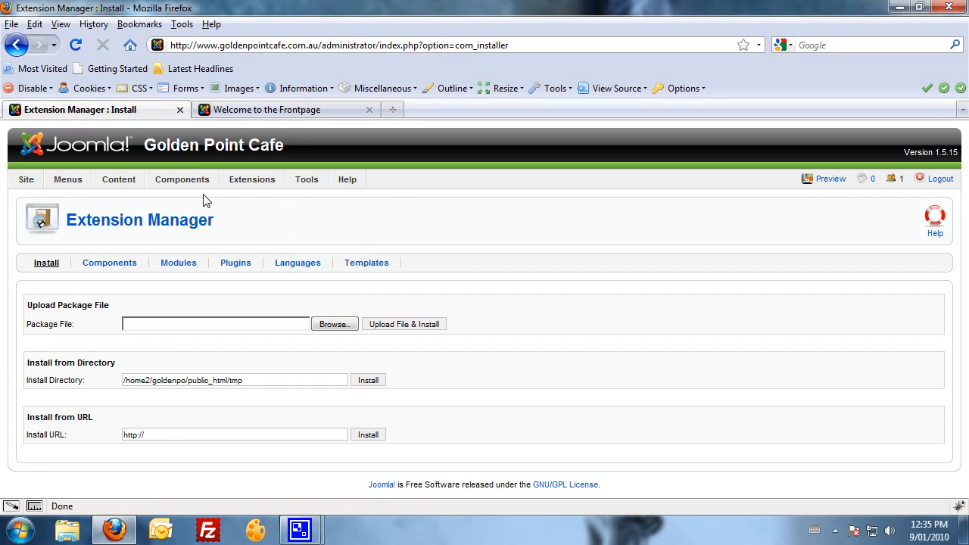
mouse_move(72, 188)
mouse_move(40, 185)
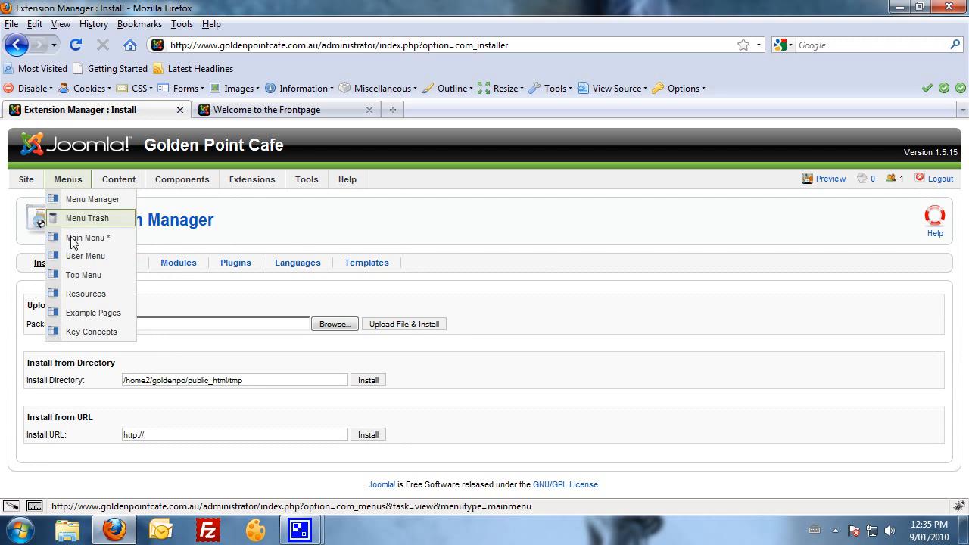
mouse_move(120, 185)
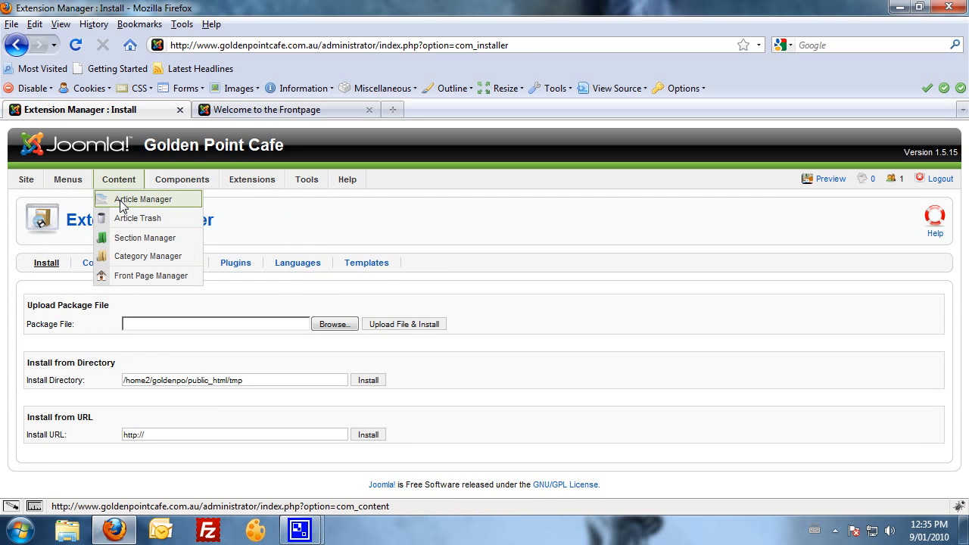
left_click(121, 202)
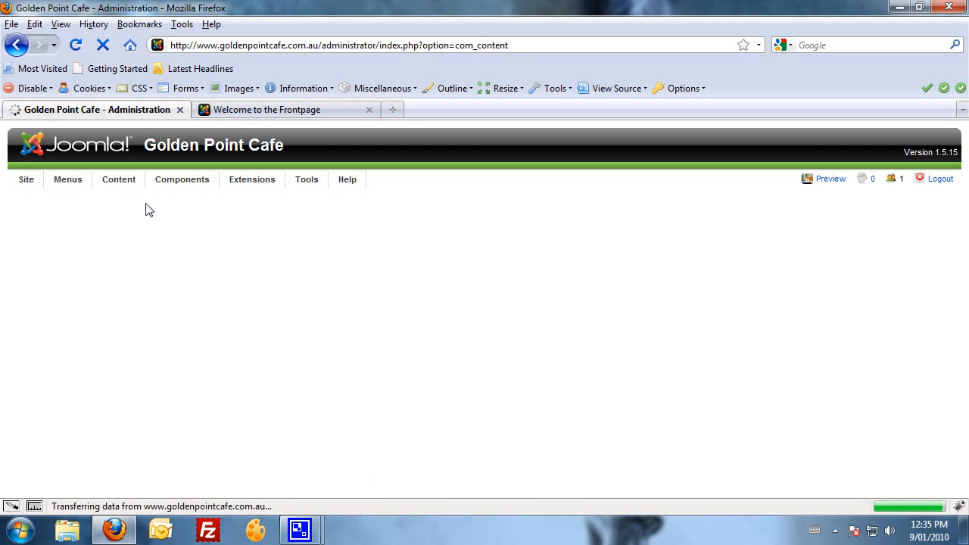
Scroll through the first page of 20 articles and back to the top.
scroll(216, 398, "down", 2)
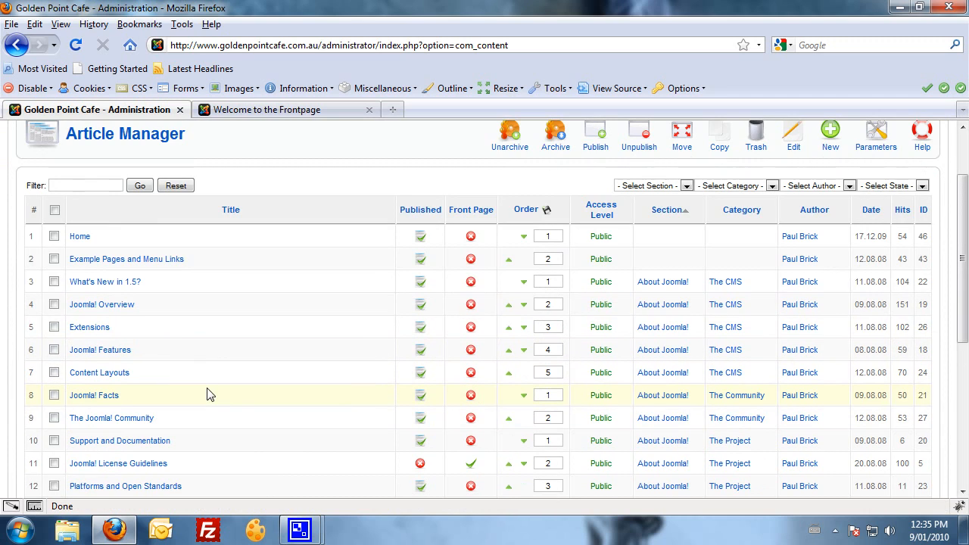
scroll(209, 395, "up", 2)
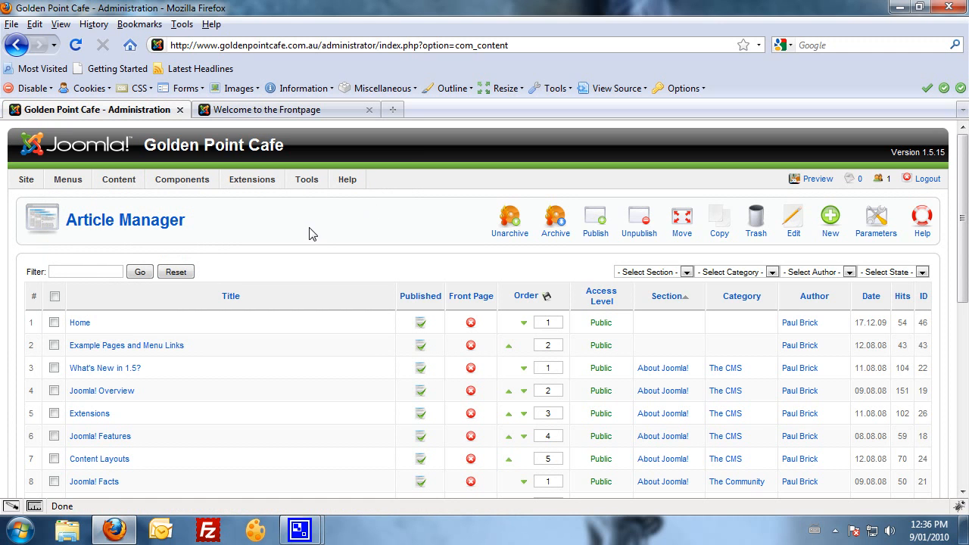
scroll(318, 241, "down", 8)
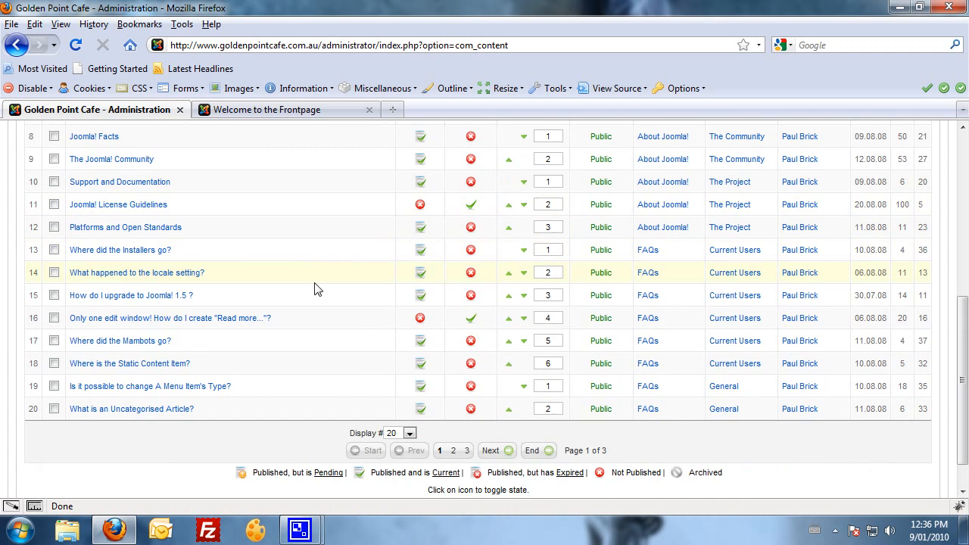
scroll(202, 422, "up", 8)
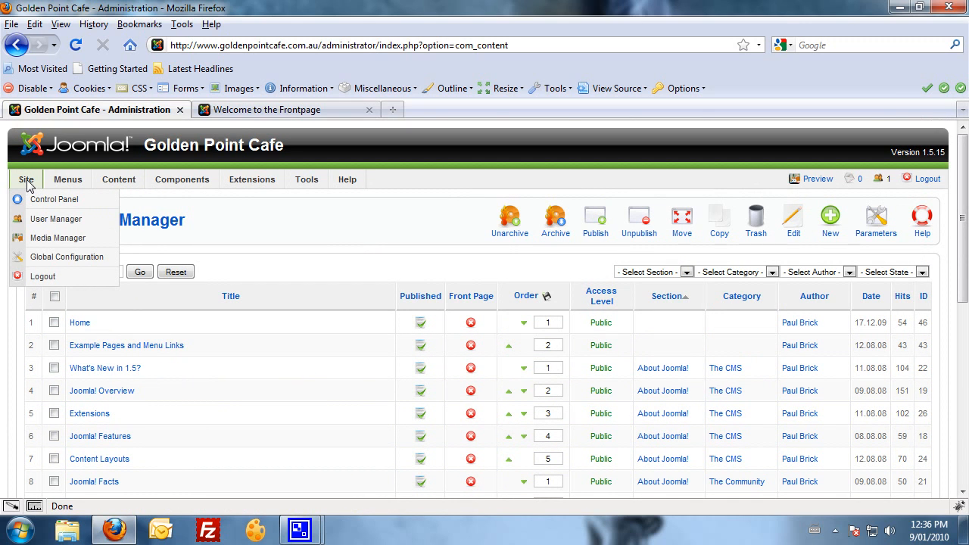
In User Manager, start a new user and enter 'Test User' as the name.
left_click(29, 223)
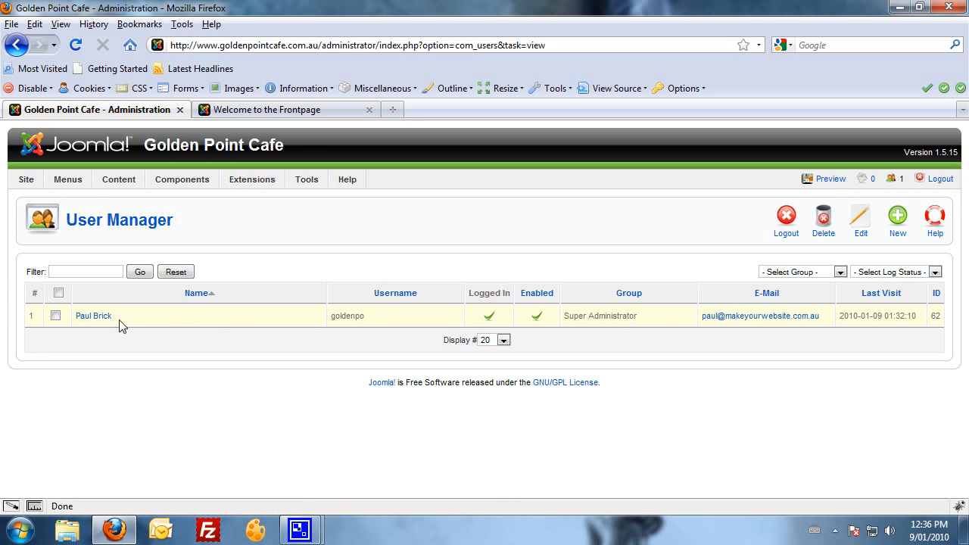
left_click(899, 230)
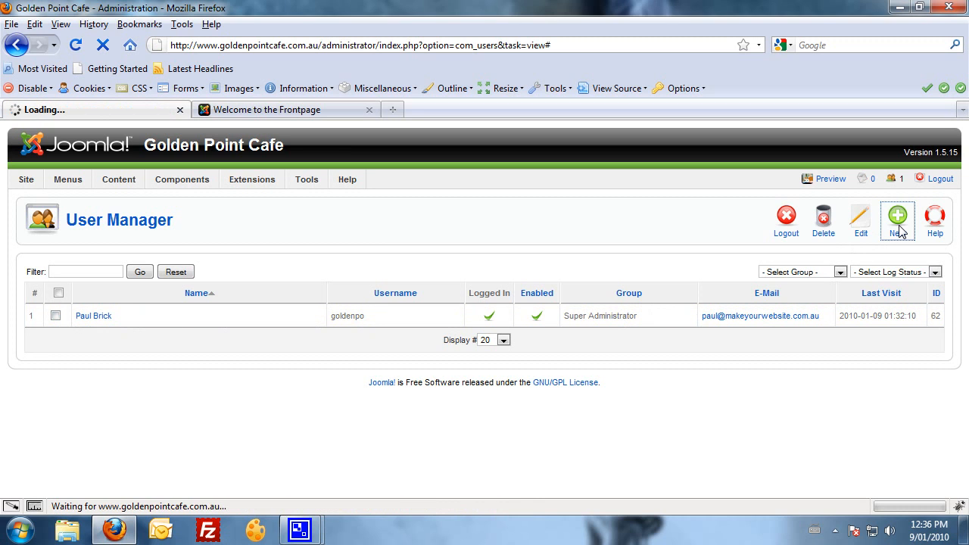
left_click(212, 288)
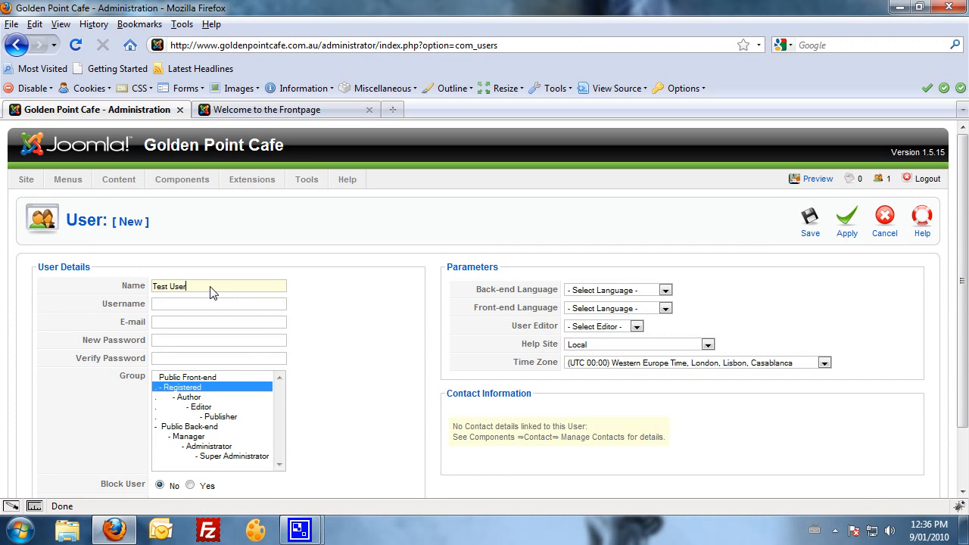
Enter the username Test and the account password.
left_click(181, 304)
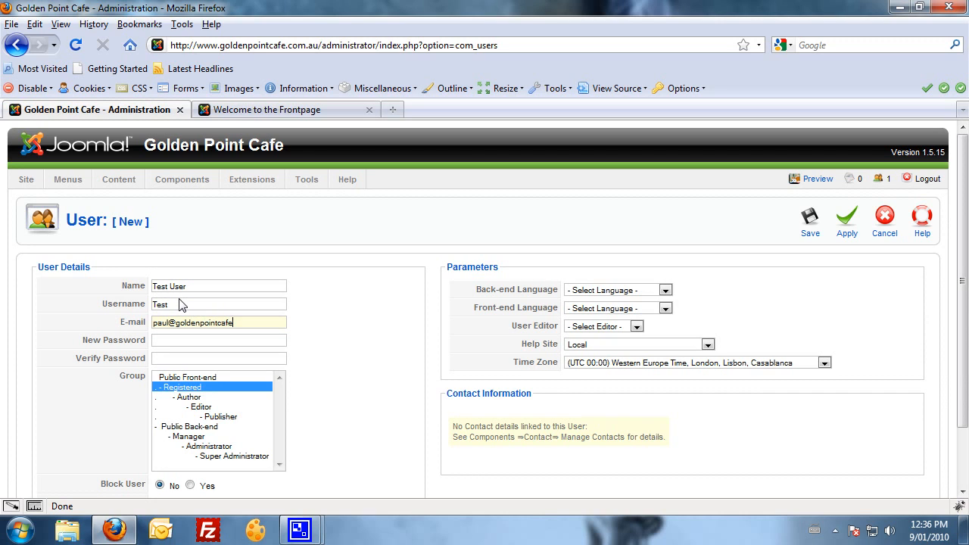
left_click(171, 340)
type("test")
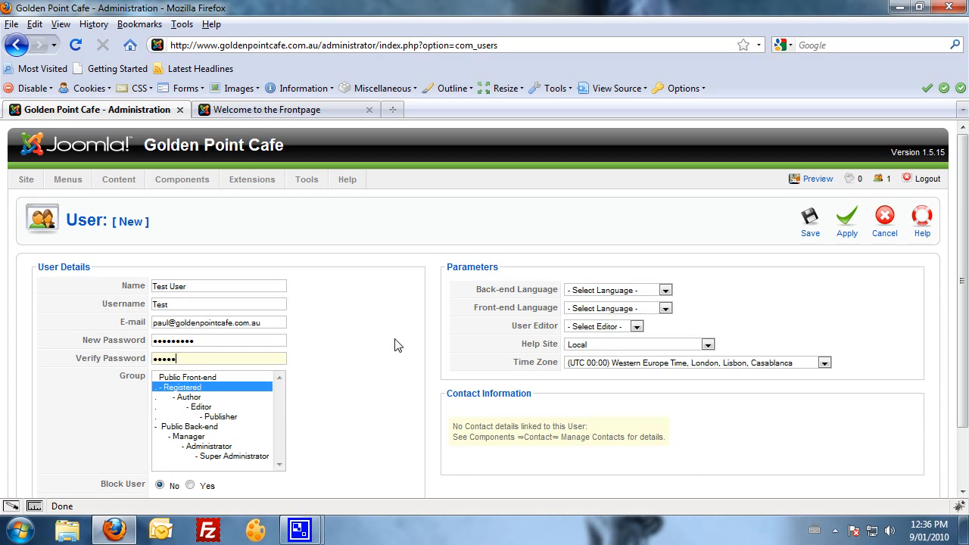
type("1")
scroll(342, 363, "down", 1)
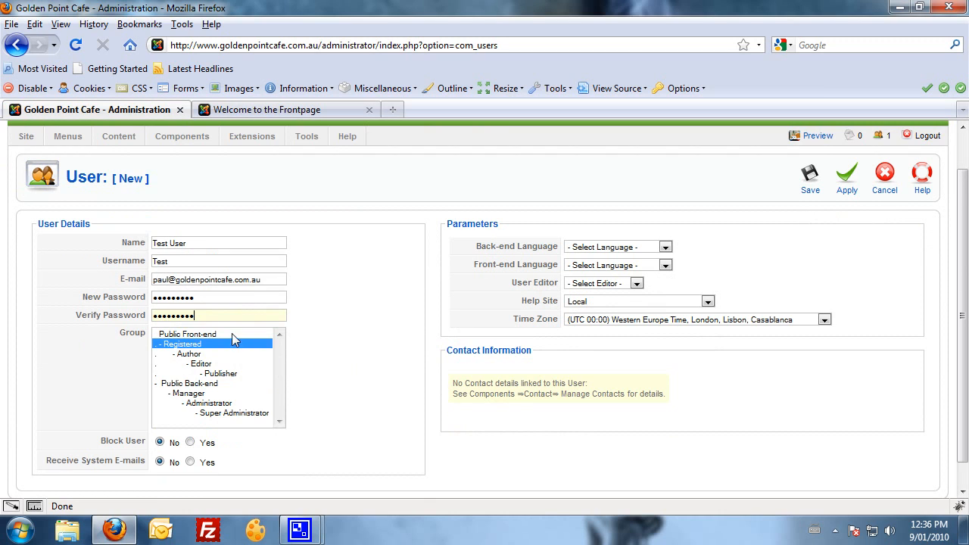
scroll(259, 342, "down", 1)
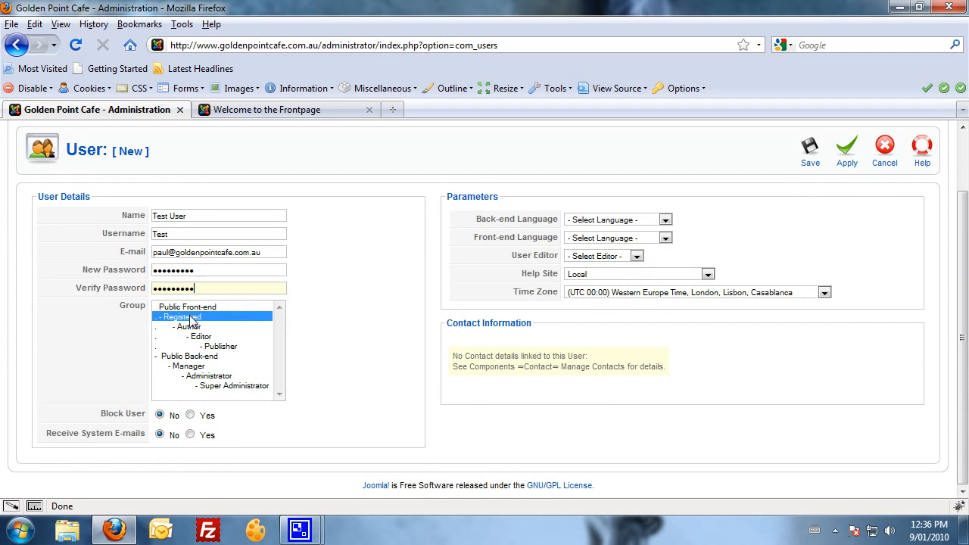
Check the public site's login form, then return to the new user form.
left_click(261, 112)
scroll(265, 297, "down", 6)
scroll(264, 297, "down", 1)
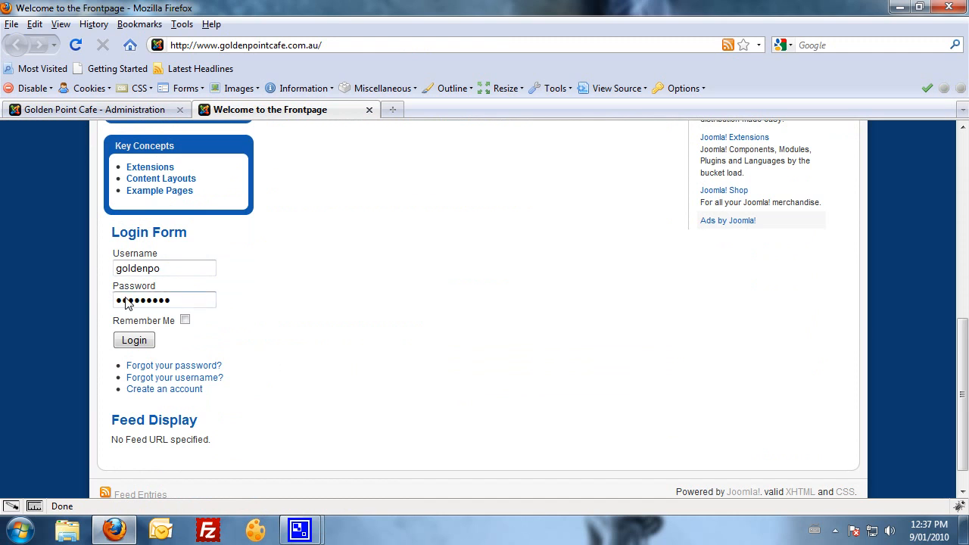
left_click(161, 108)
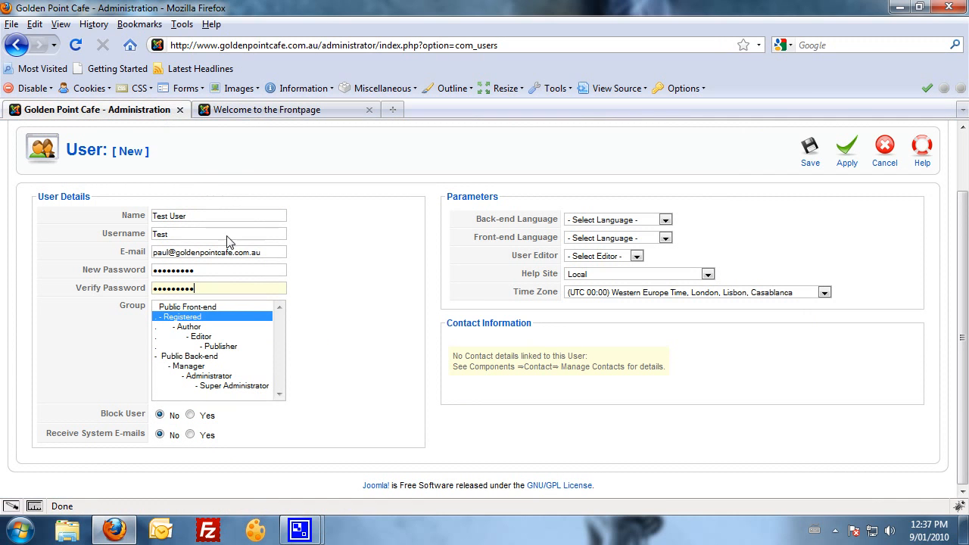
Assign the user to the Manager group and save the account.
left_click(227, 388)
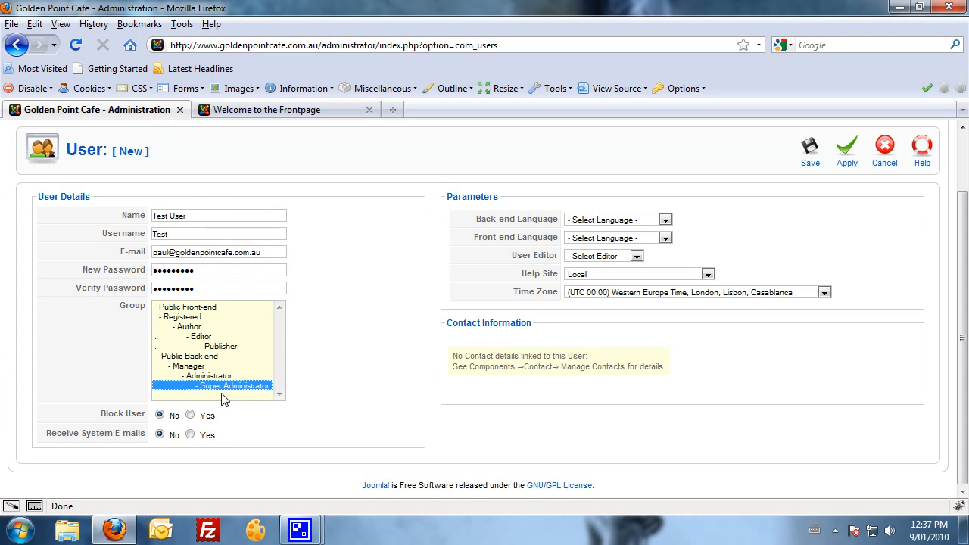
left_click(188, 368)
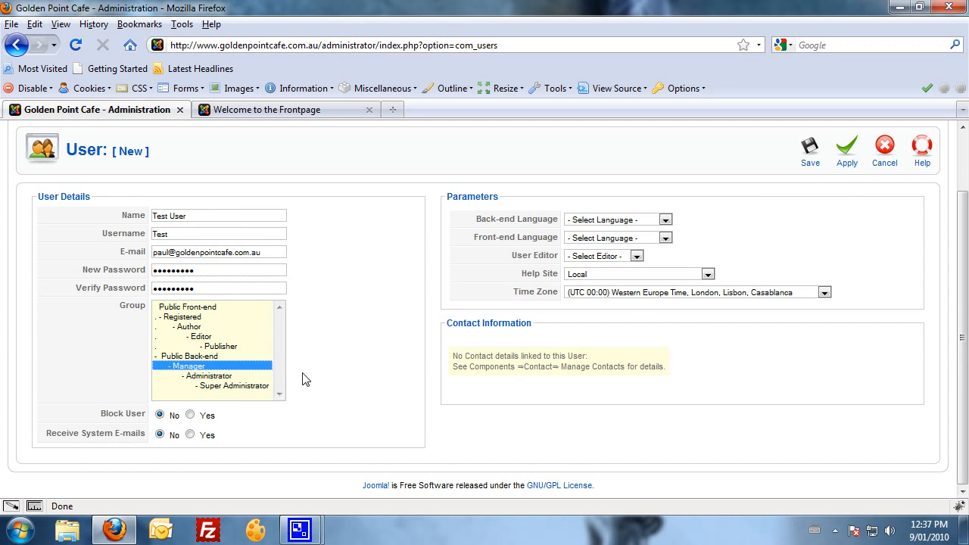
scroll(303, 379, "up", 1)
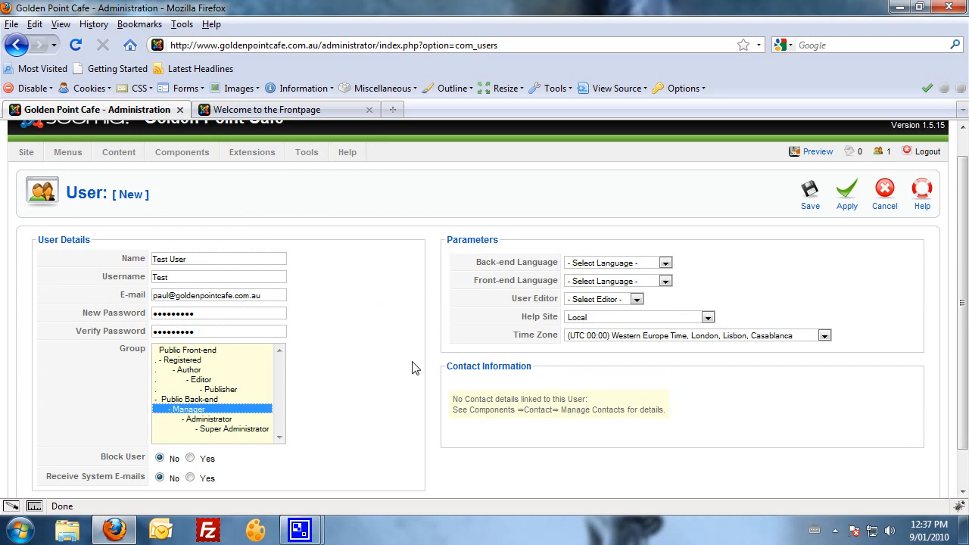
scroll(388, 391, "down", 1)
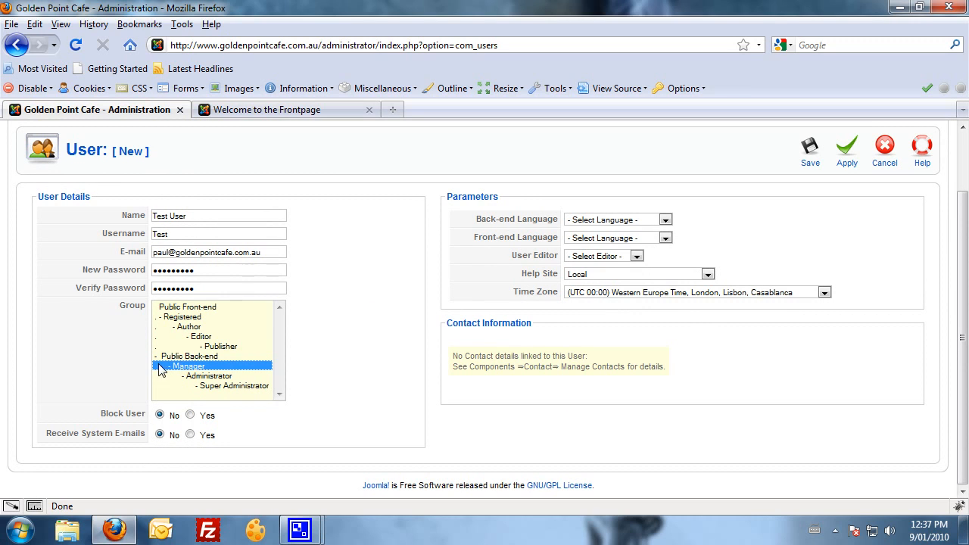
scroll(353, 413, "up", 1)
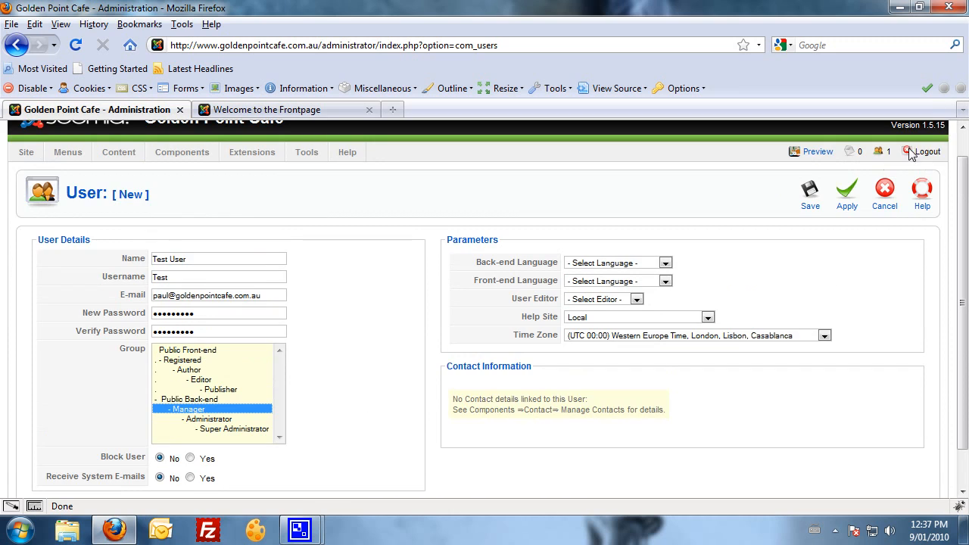
left_click(808, 194)
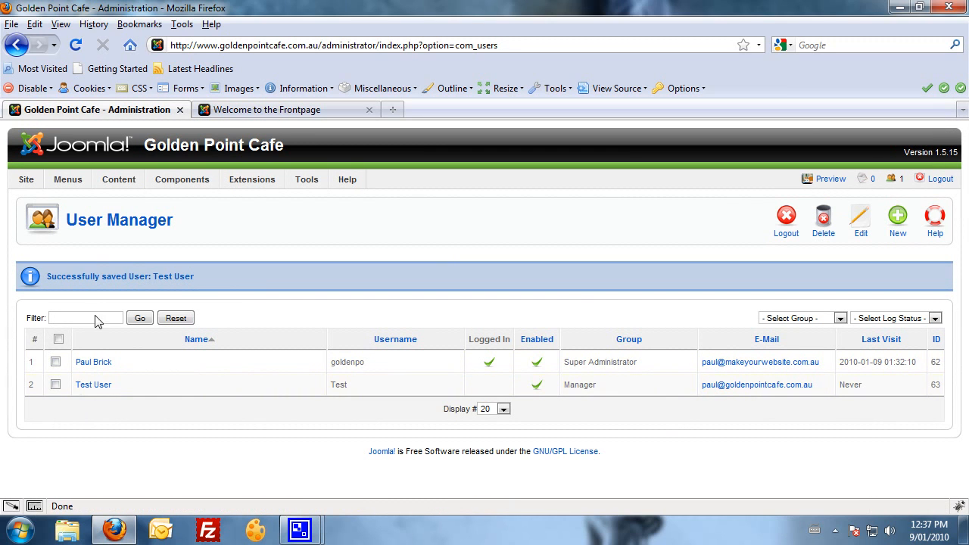
Switch to the Golden Point Cafe public front page tab.
mouse_move(38, 184)
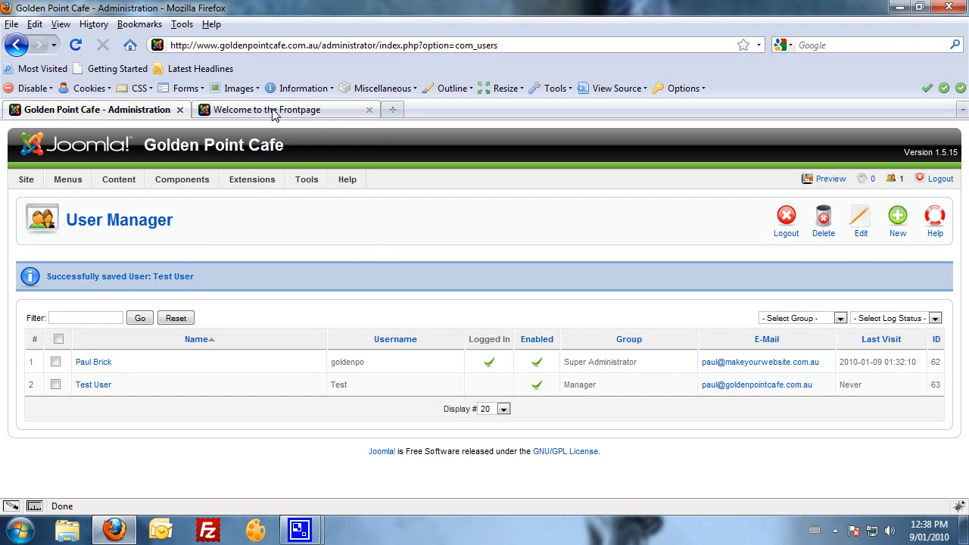
left_click(274, 110)
Return to the admin tab and open Content > Article Manager.
scroll(165, 302, "up", 5)
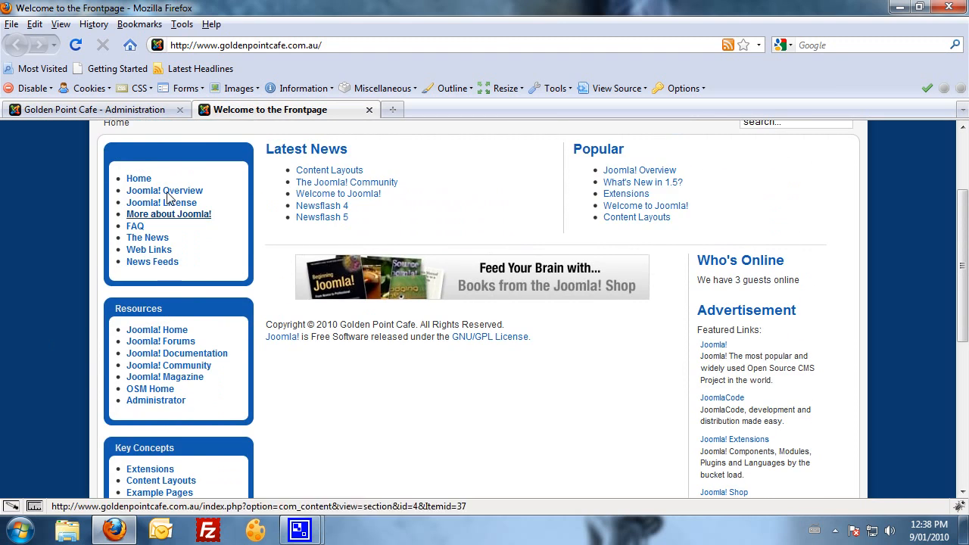
left_click(108, 110)
mouse_move(67, 179)
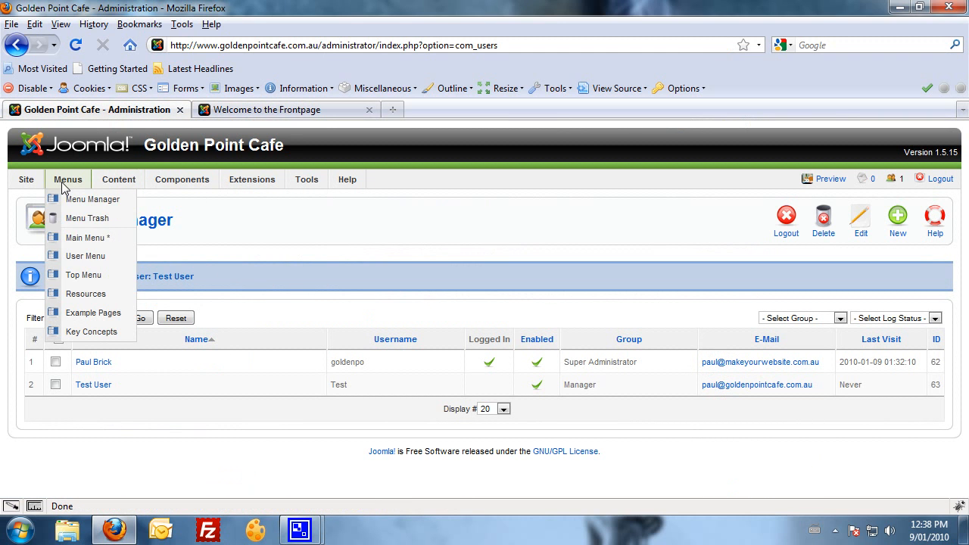
mouse_move(115, 180)
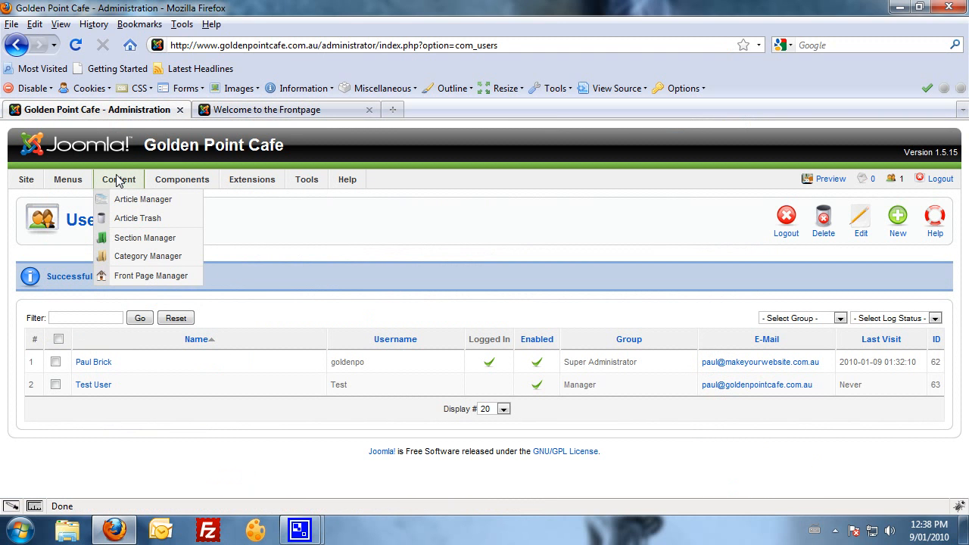
left_click(171, 203)
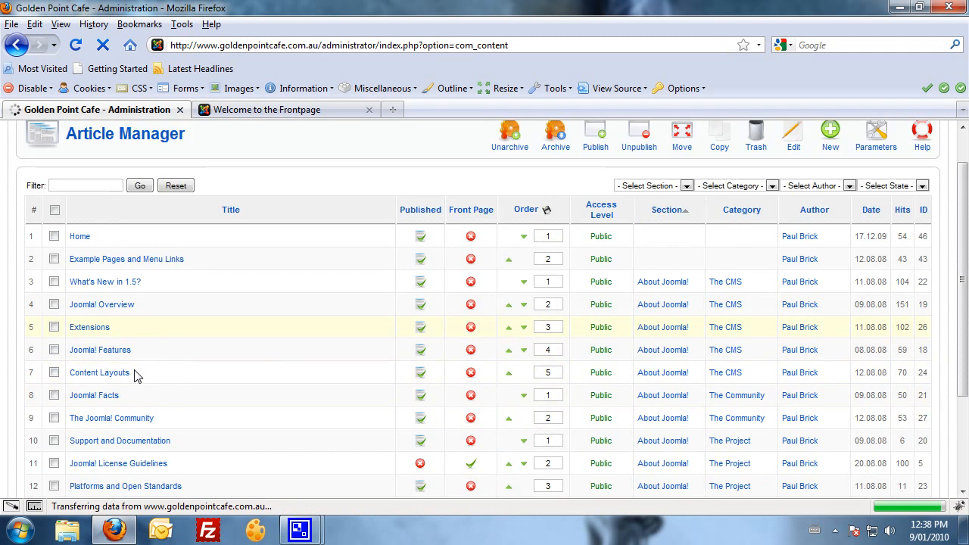
Scroll the article list, then show the front page with Latest News and Popular.
scroll(133, 265, "down", 2)
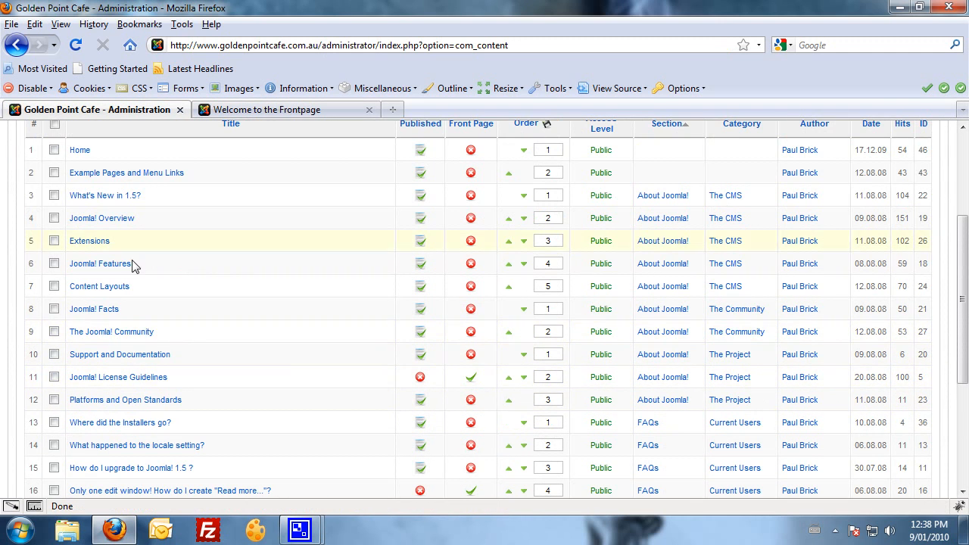
left_click(251, 113)
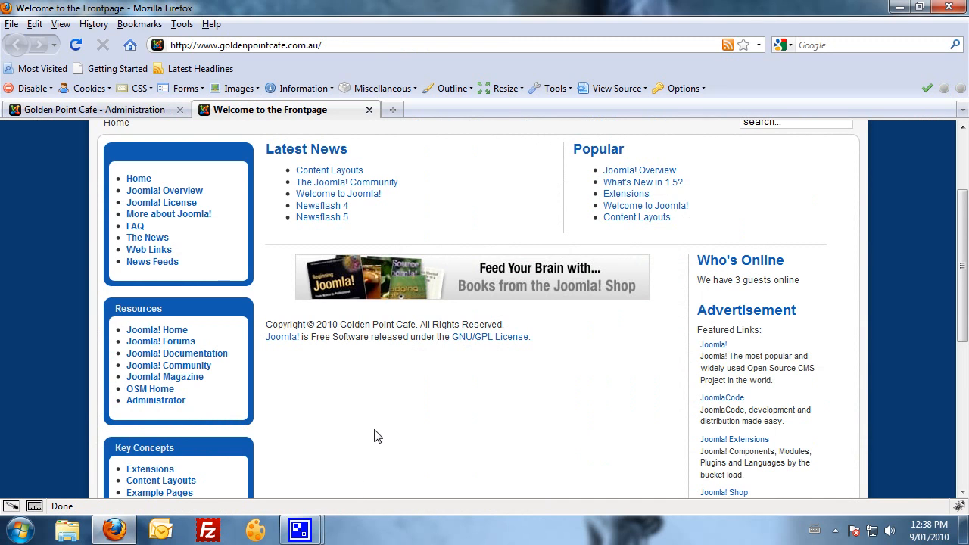
scroll(376, 436, "up", 3)
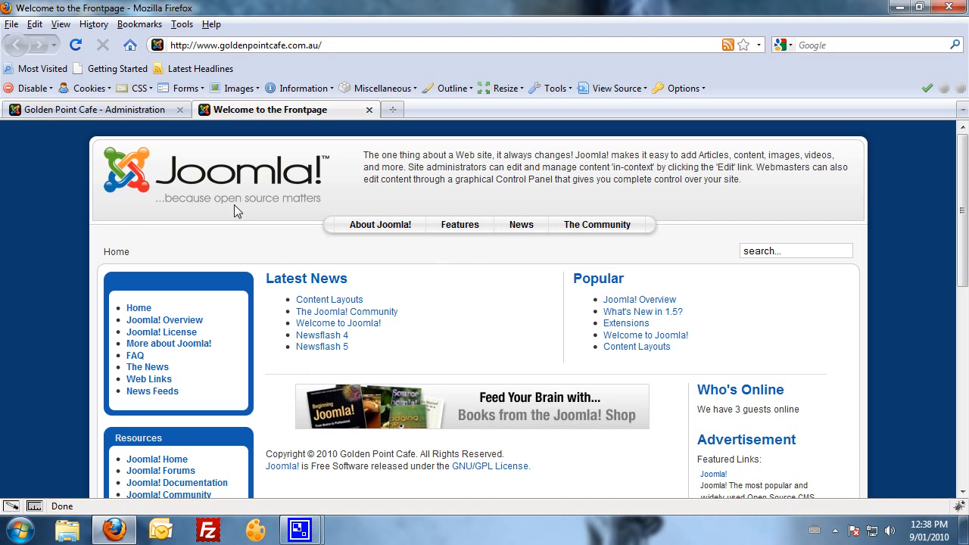